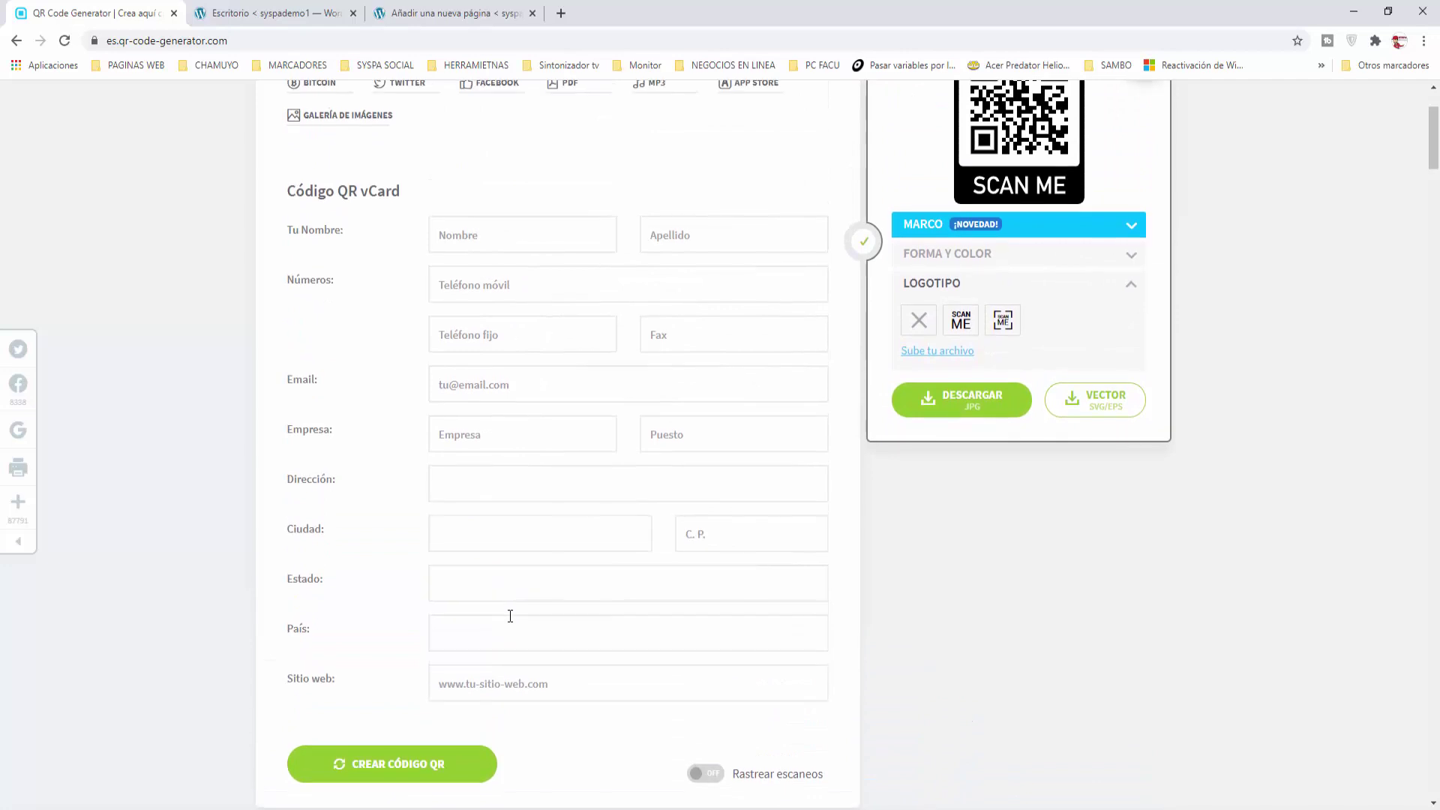
Step: Create a text-type QR code containing "Feliz Navidad para todos!"
scroll(386, 465, "down", 2)
scroll(516, 317, "up", 2)
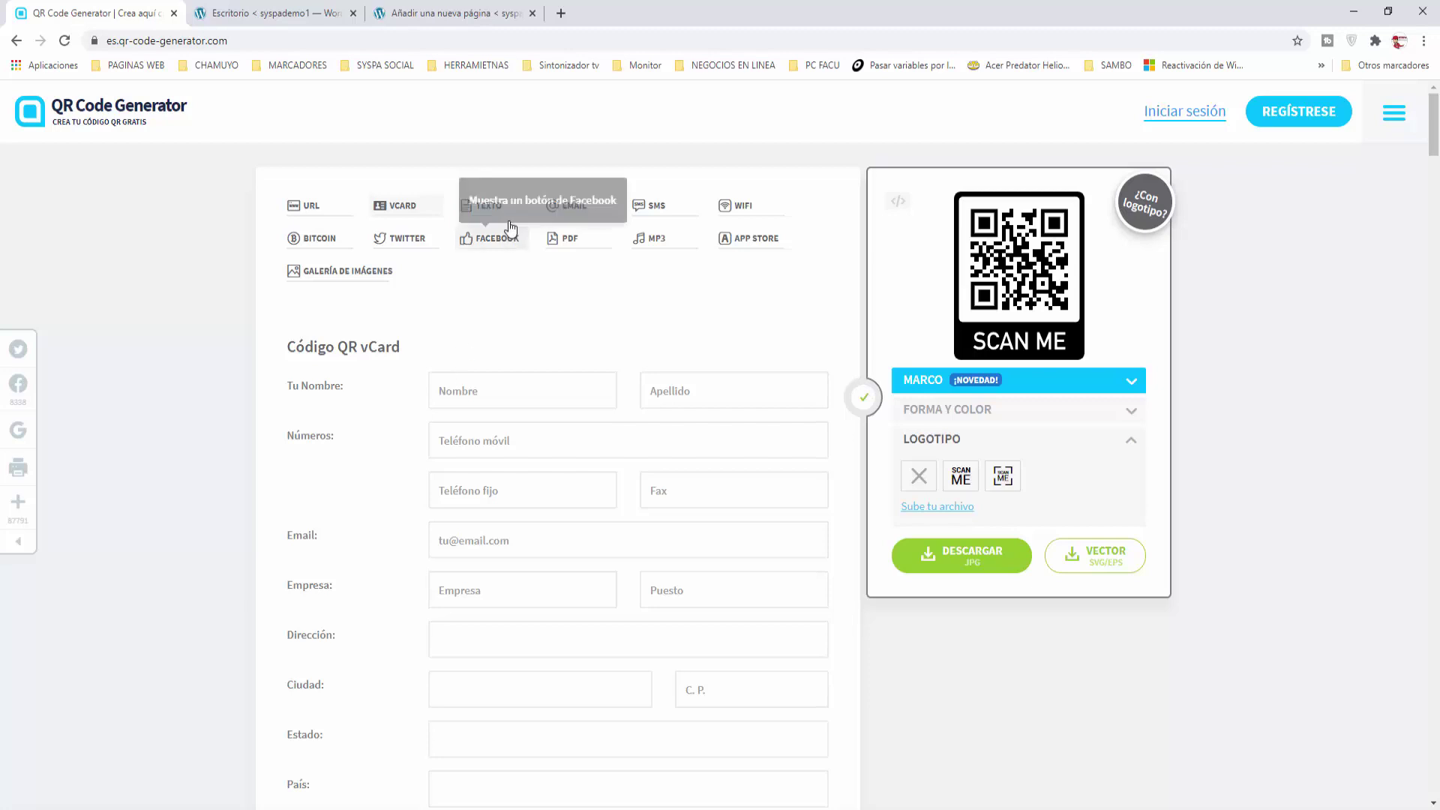
left_click(487, 209)
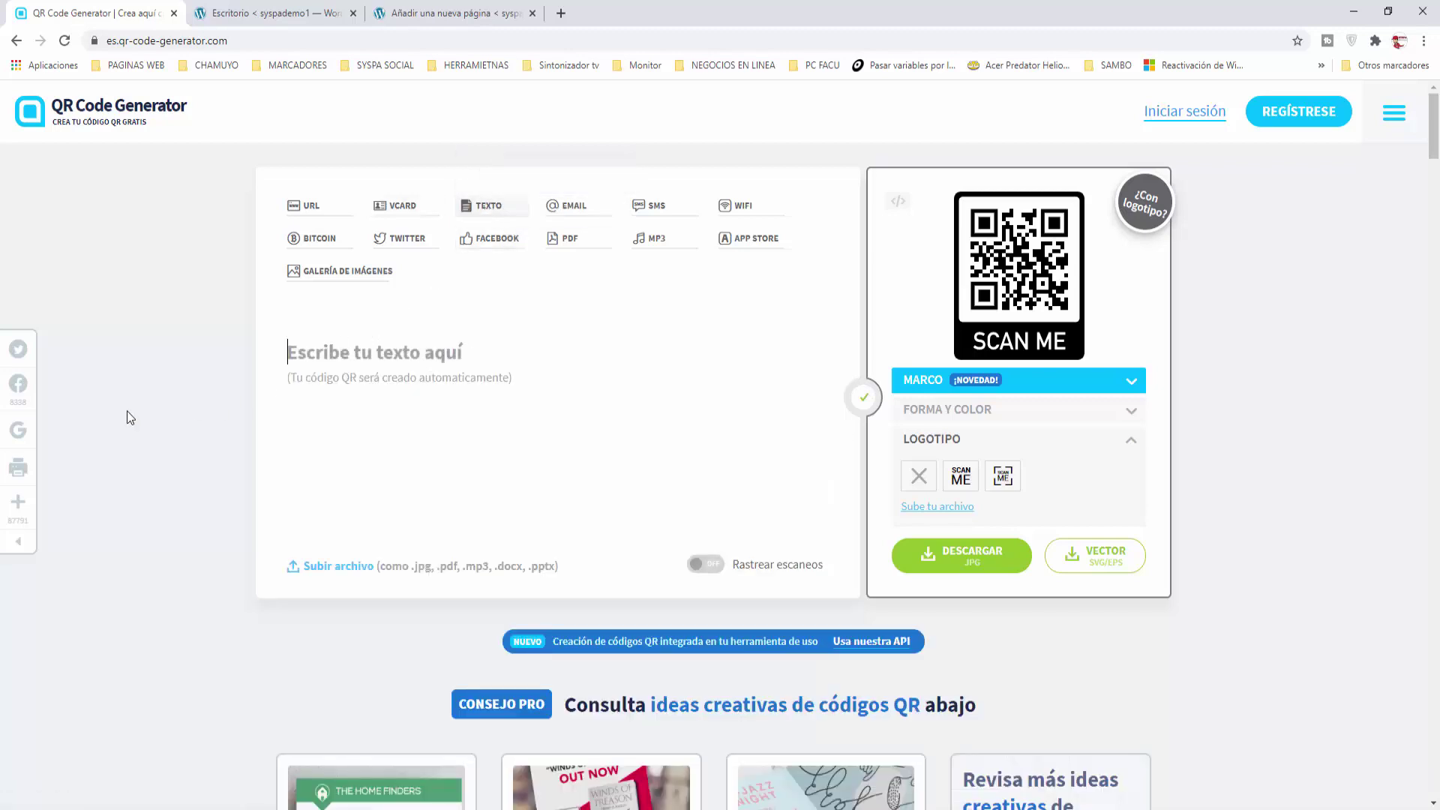
type("Feliz ")
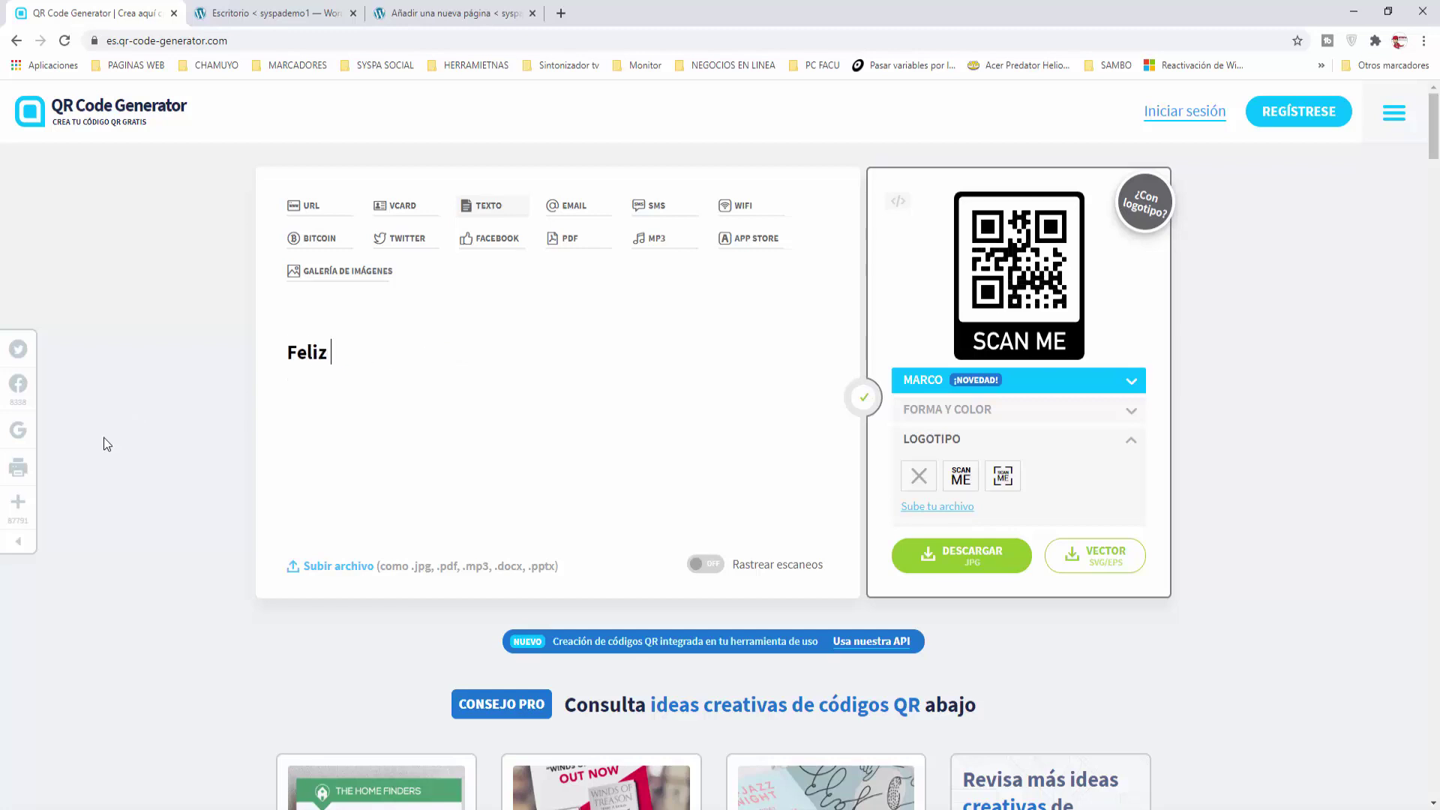
type("Navidad par")
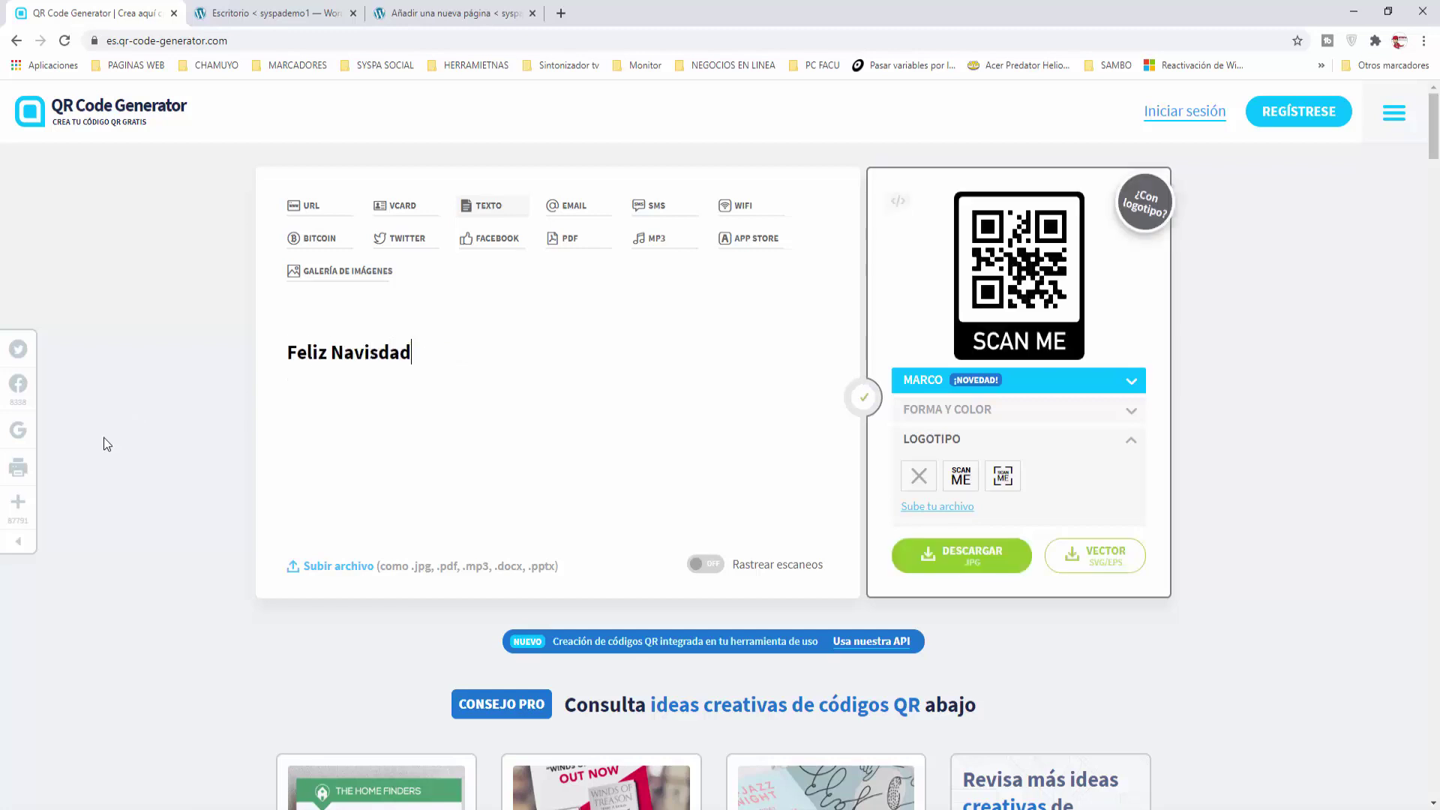
type("a todos!")
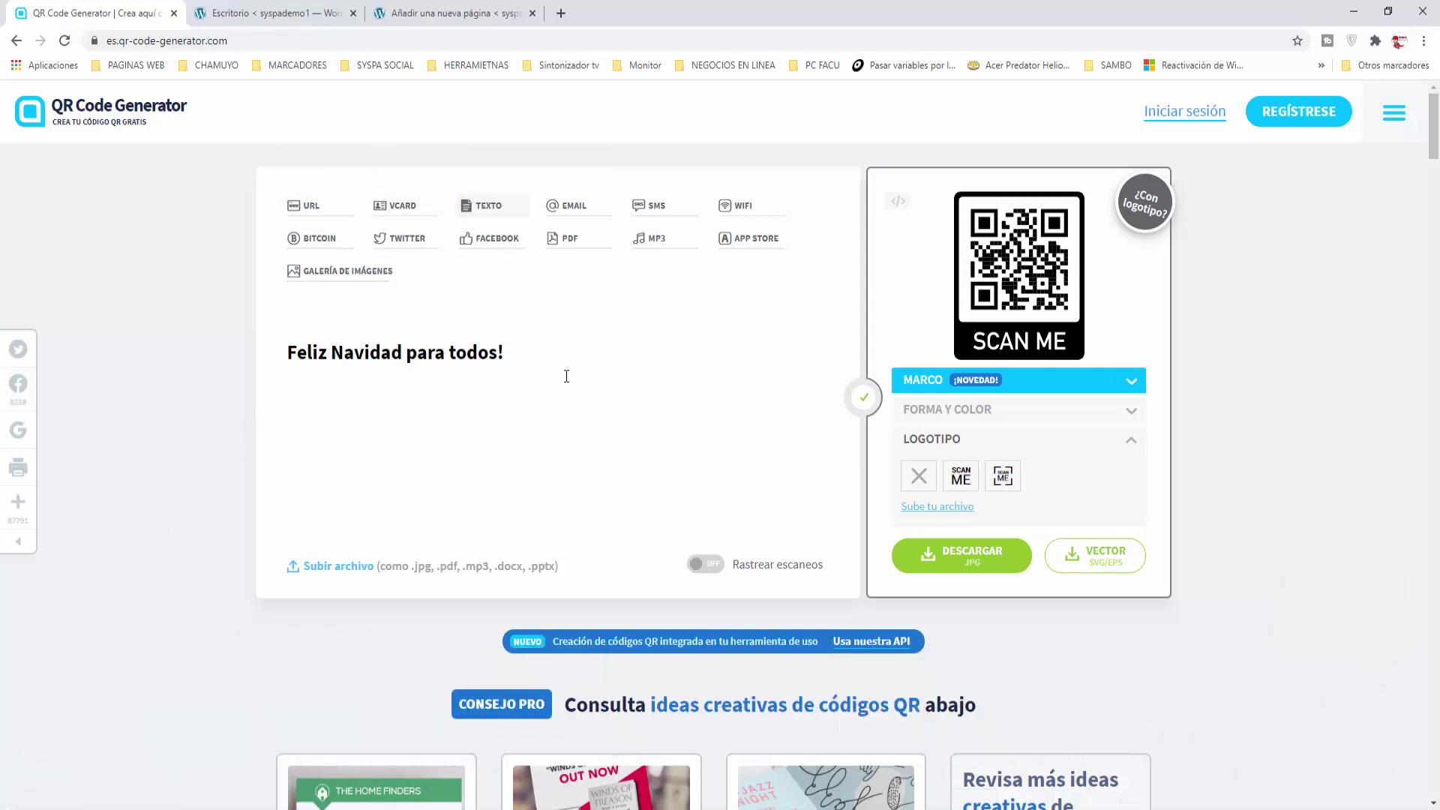
Step: Review the email, SMS, WiFi, Twitter, Facebook, PDF, MP3 and image gallery QR code types, and return to the URL type
left_click(581, 217)
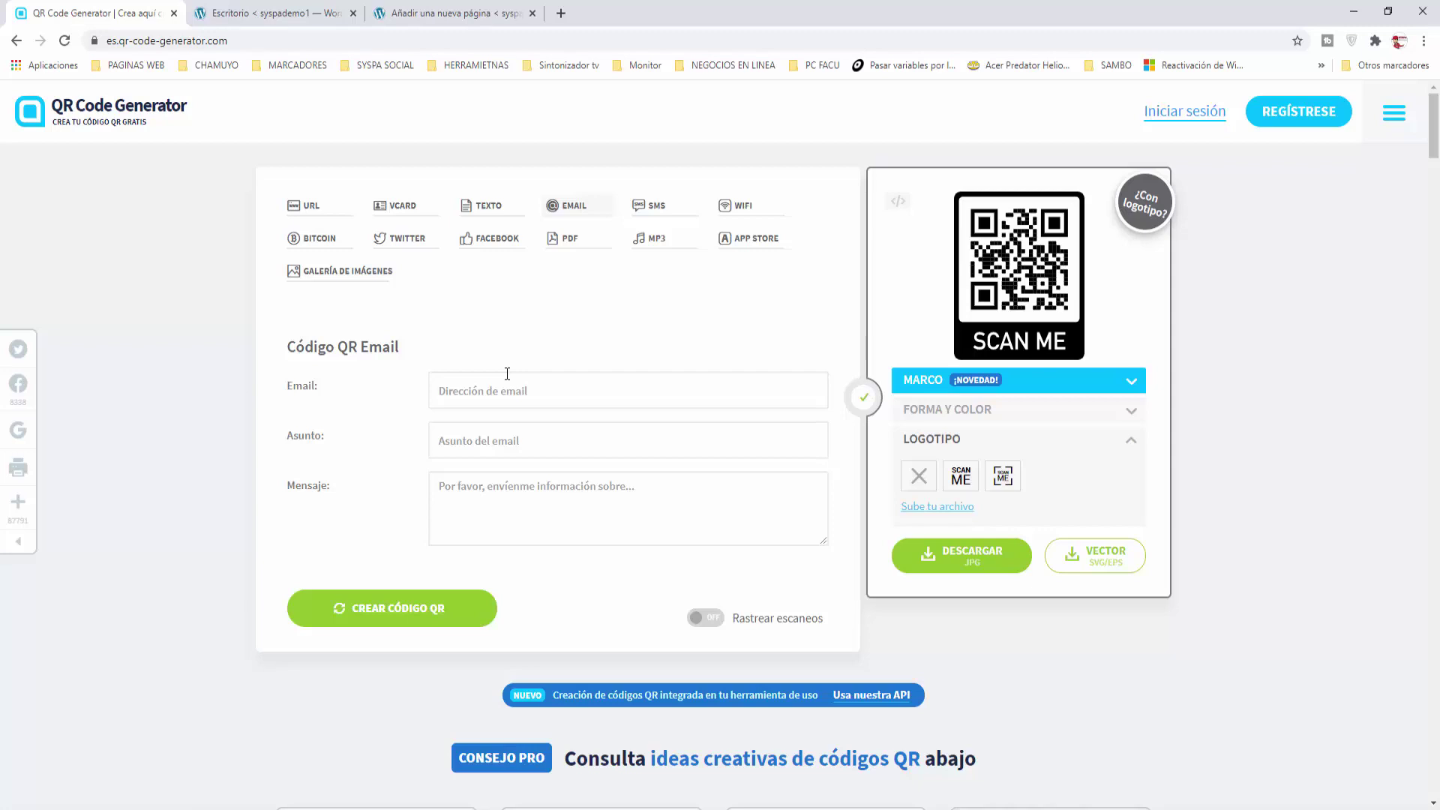
left_click(655, 212)
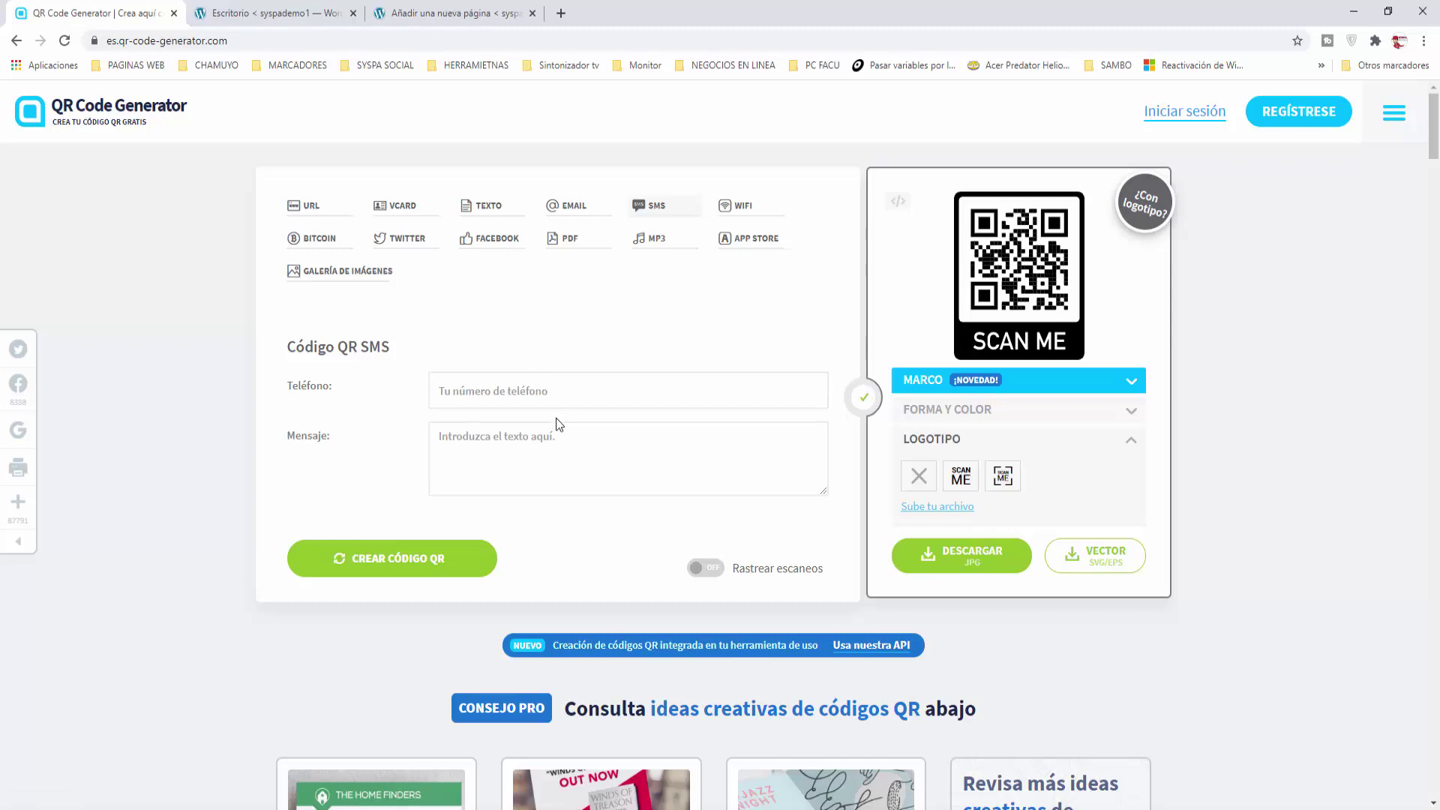
left_click(741, 208)
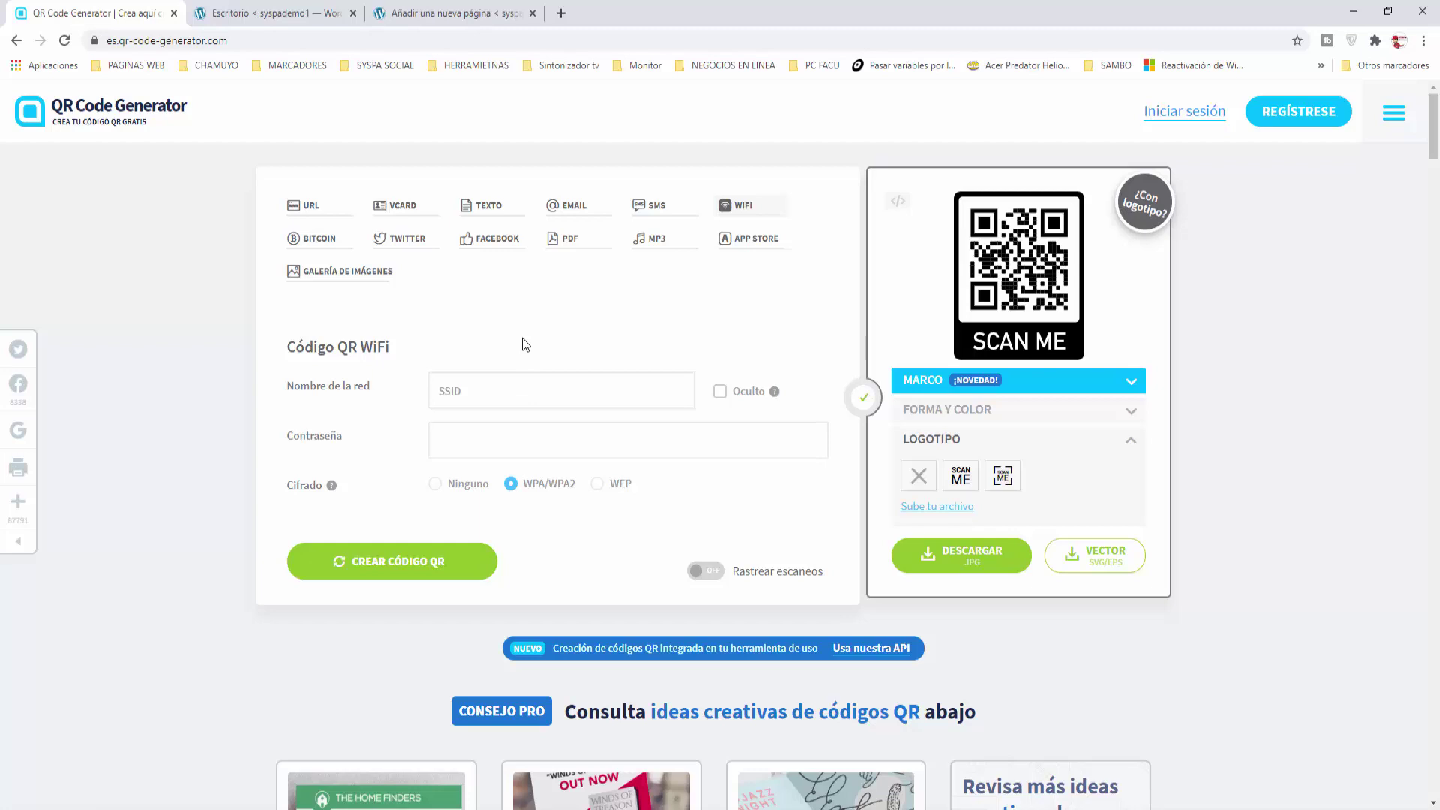
left_click(416, 249)
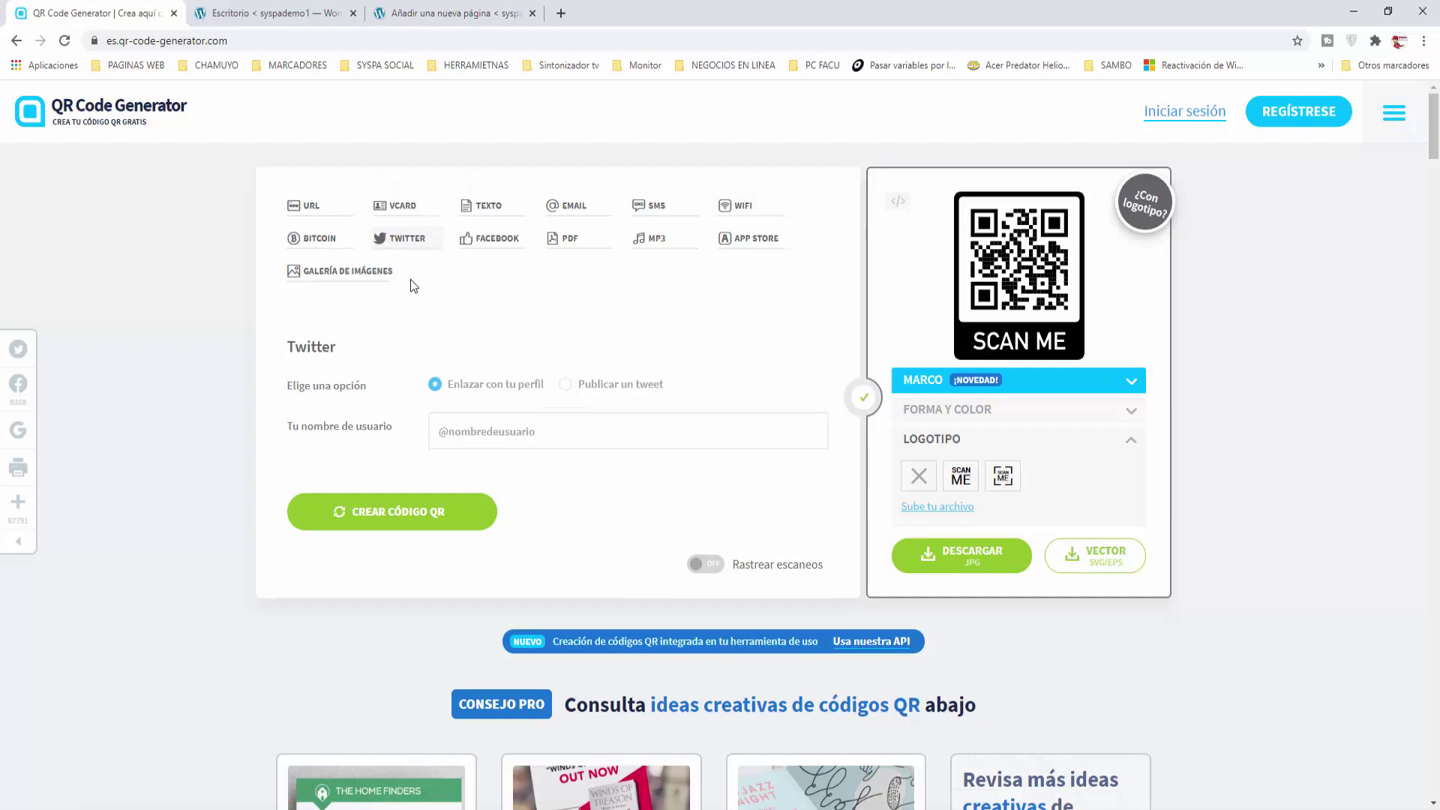
left_click(495, 242)
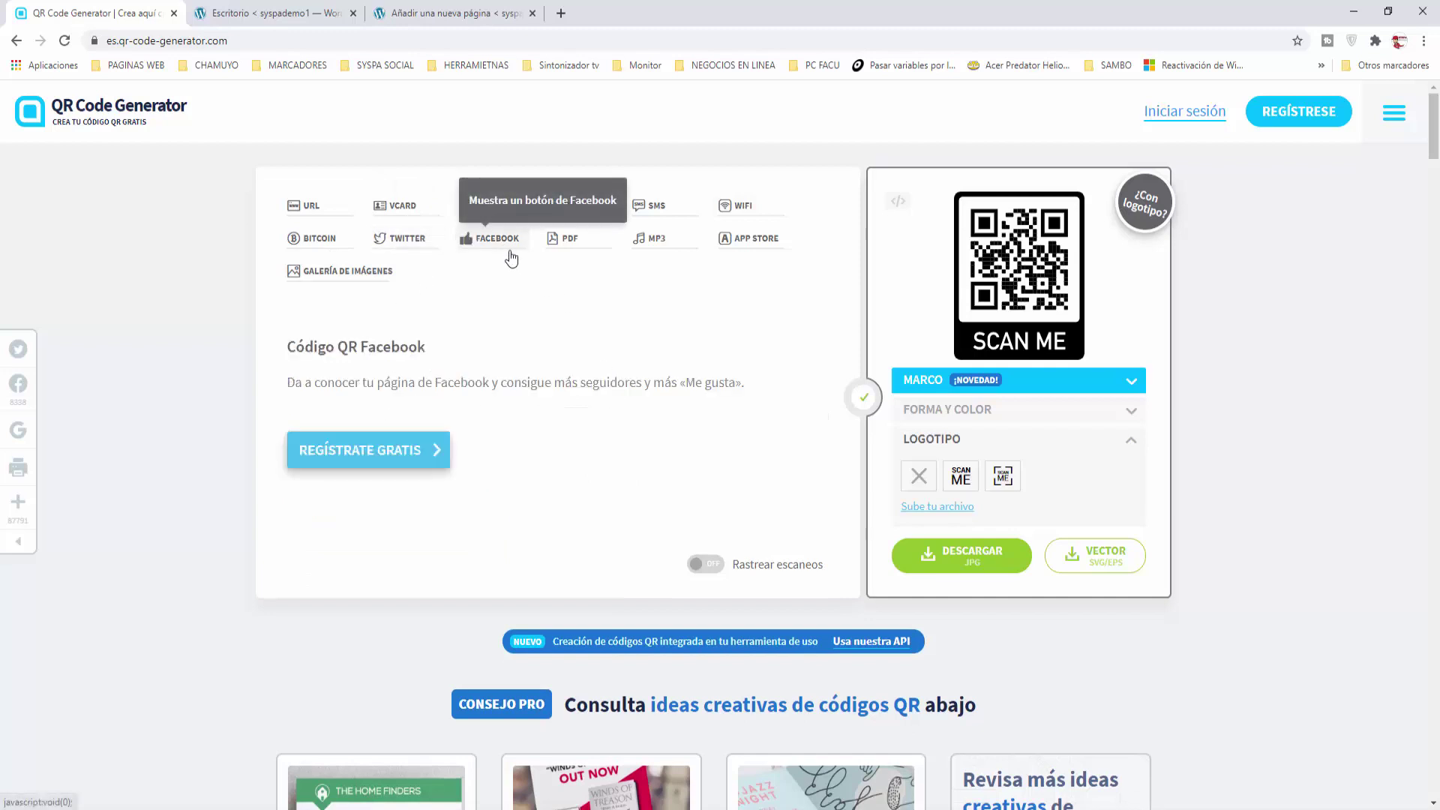
left_click(581, 247)
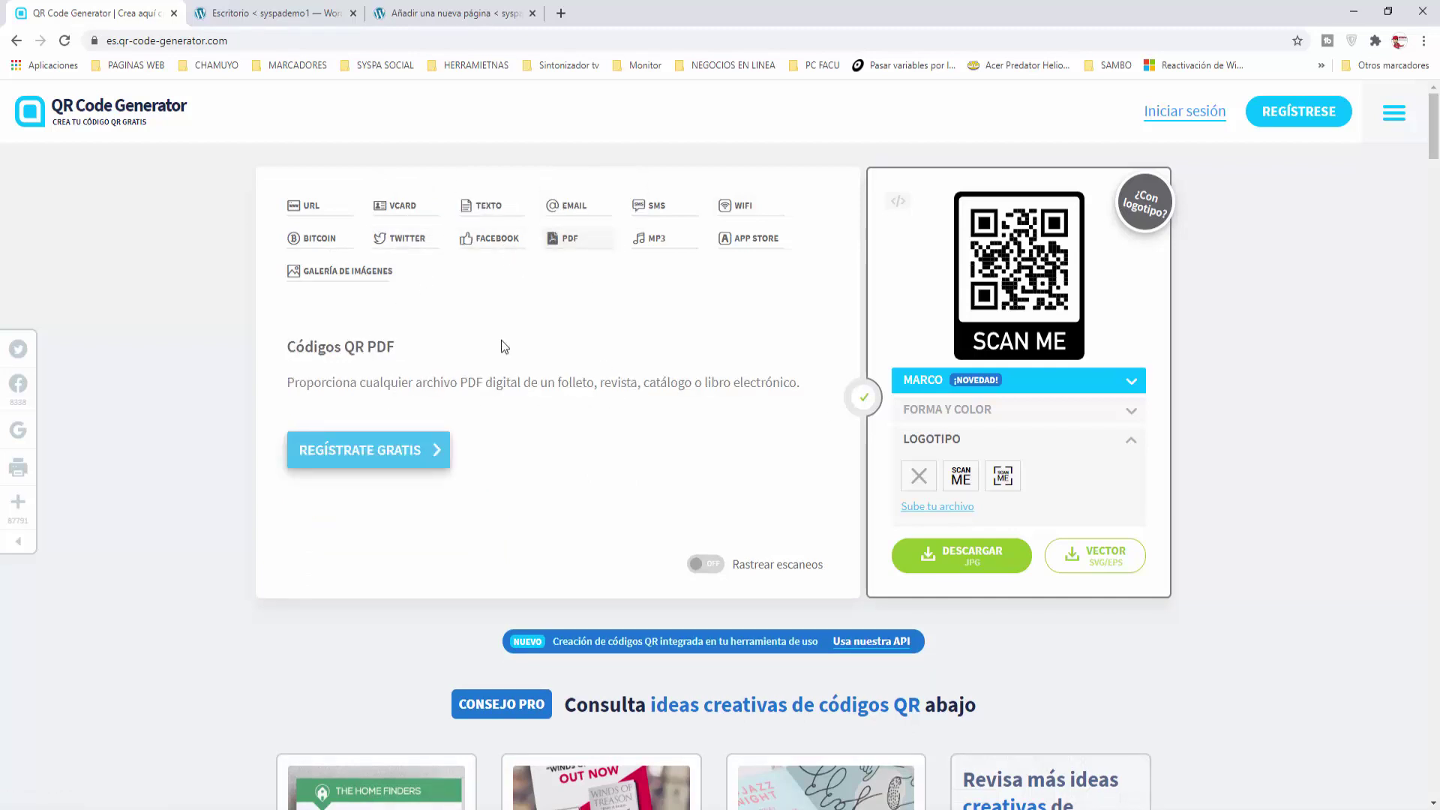
left_click(657, 244)
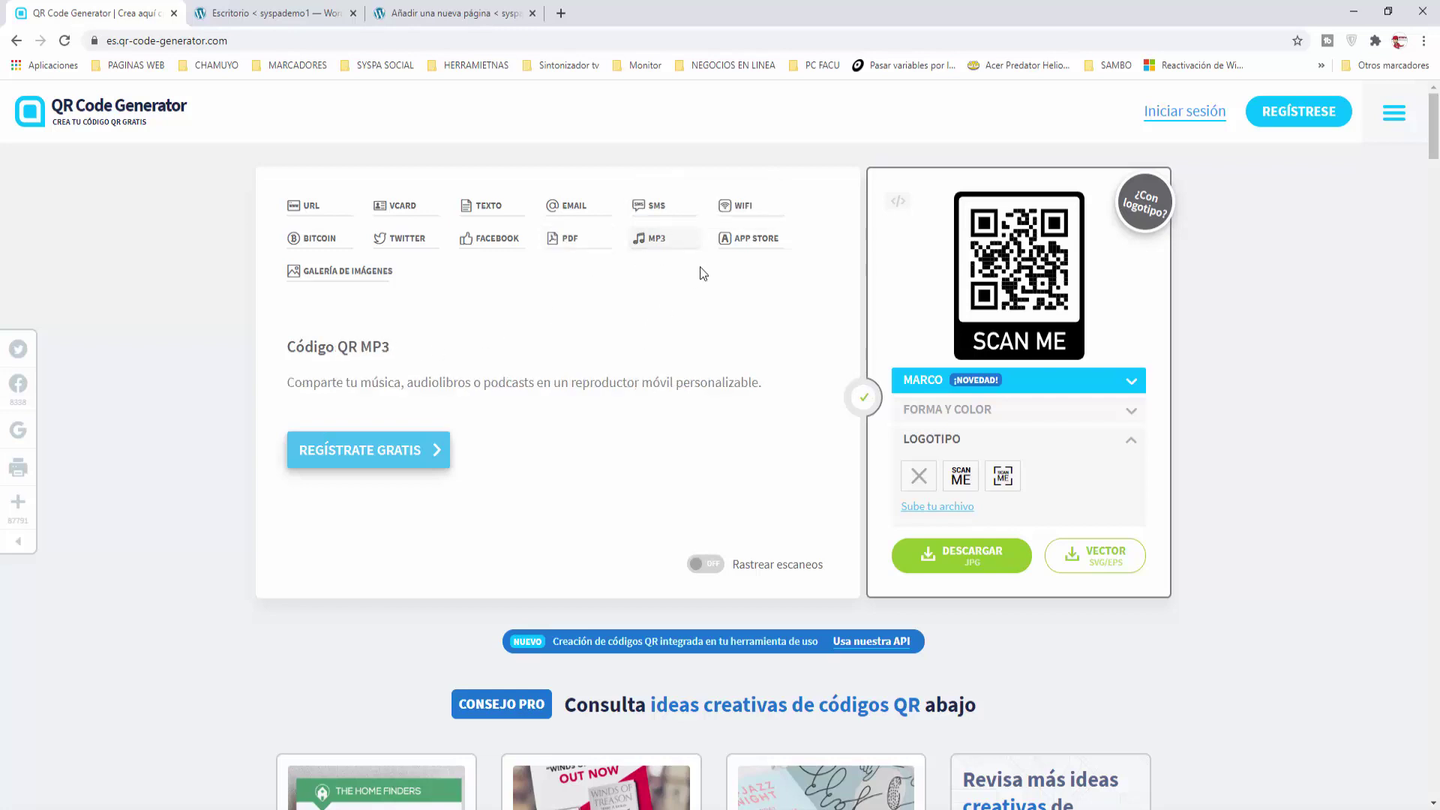
left_click(342, 272)
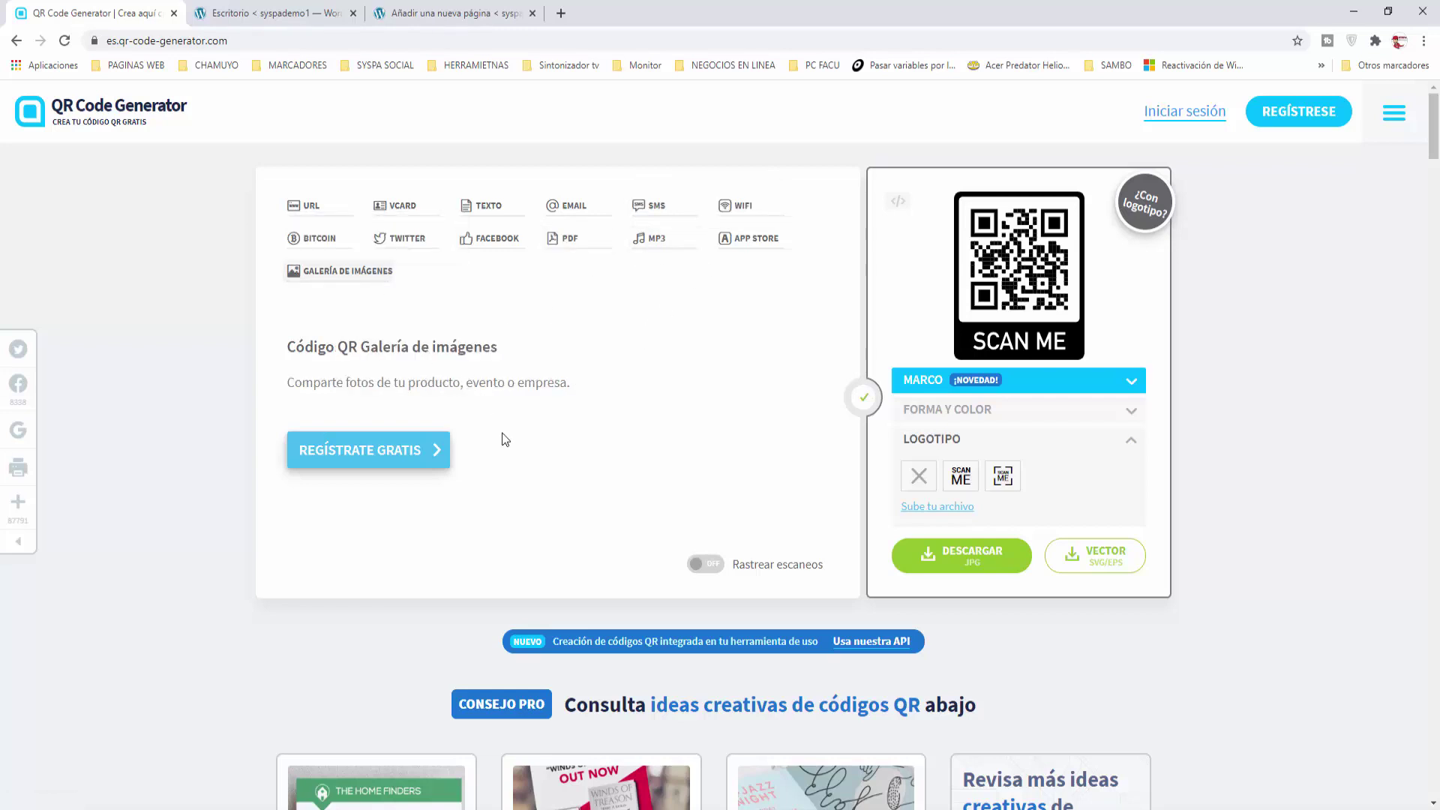
left_click(300, 205)
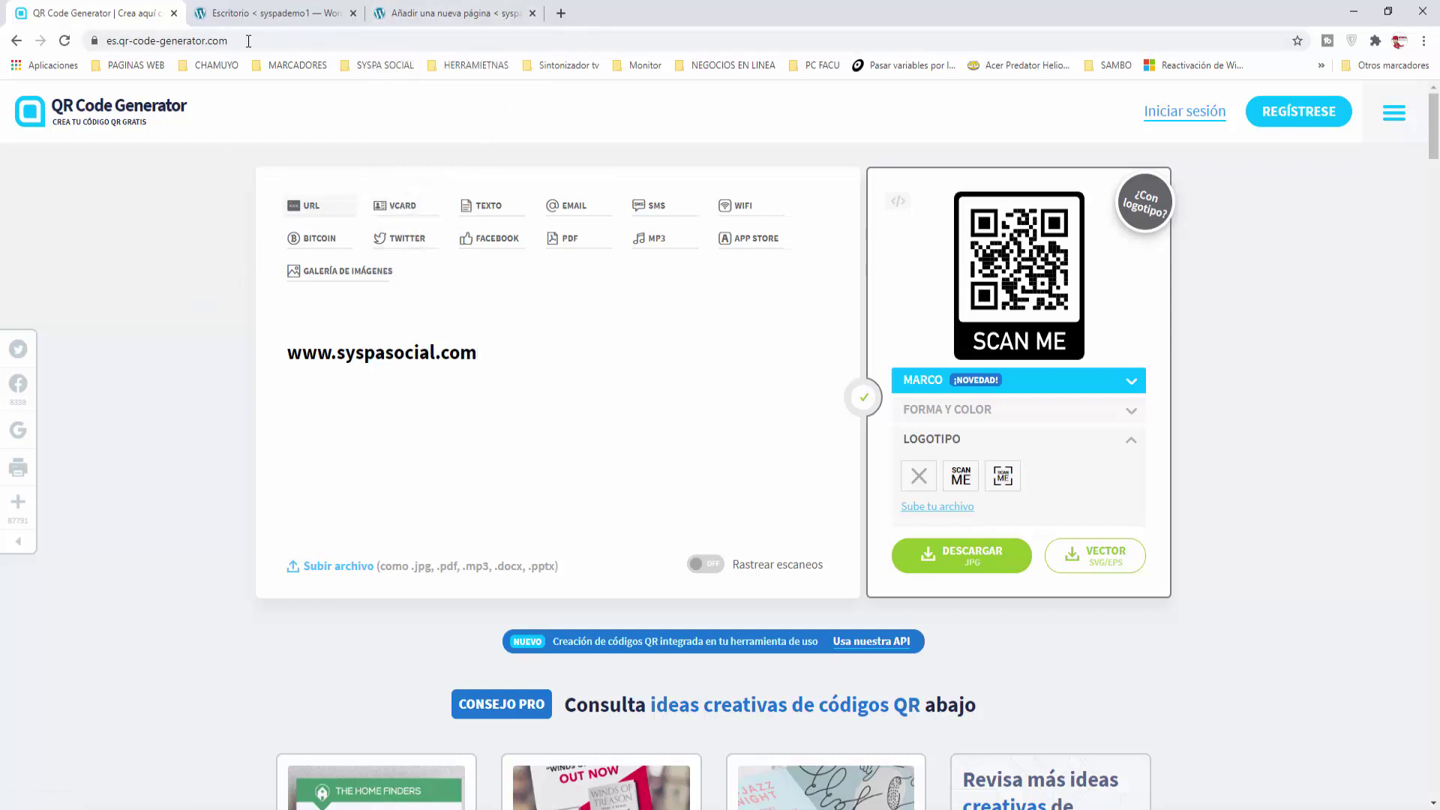
Step: Switch to the WordPress dashboard, search the plugin directory for "shortcodes ultimate", and install and activate the Shortcodes Ultimate plugin
left_click(262, 13)
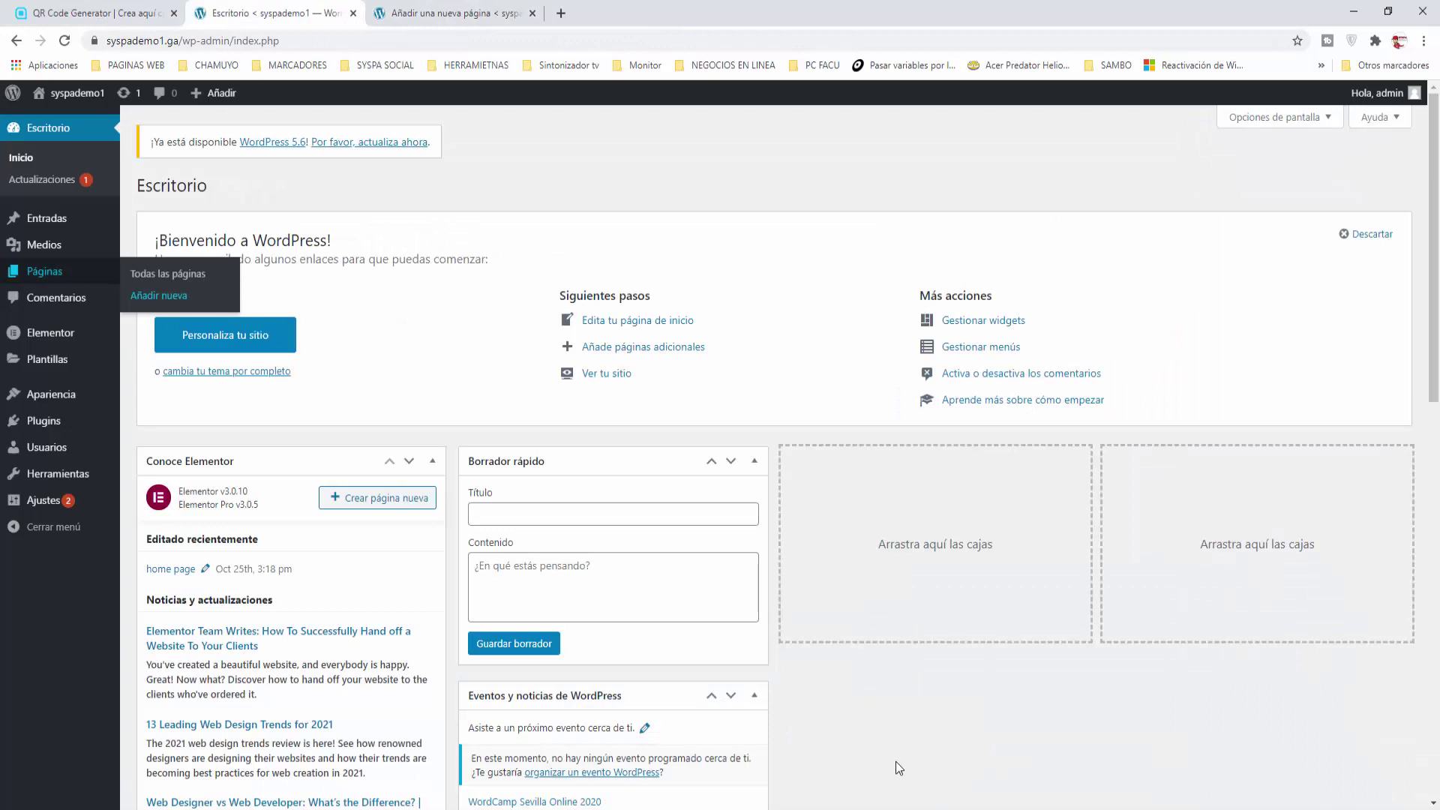
mouse_move(50, 424)
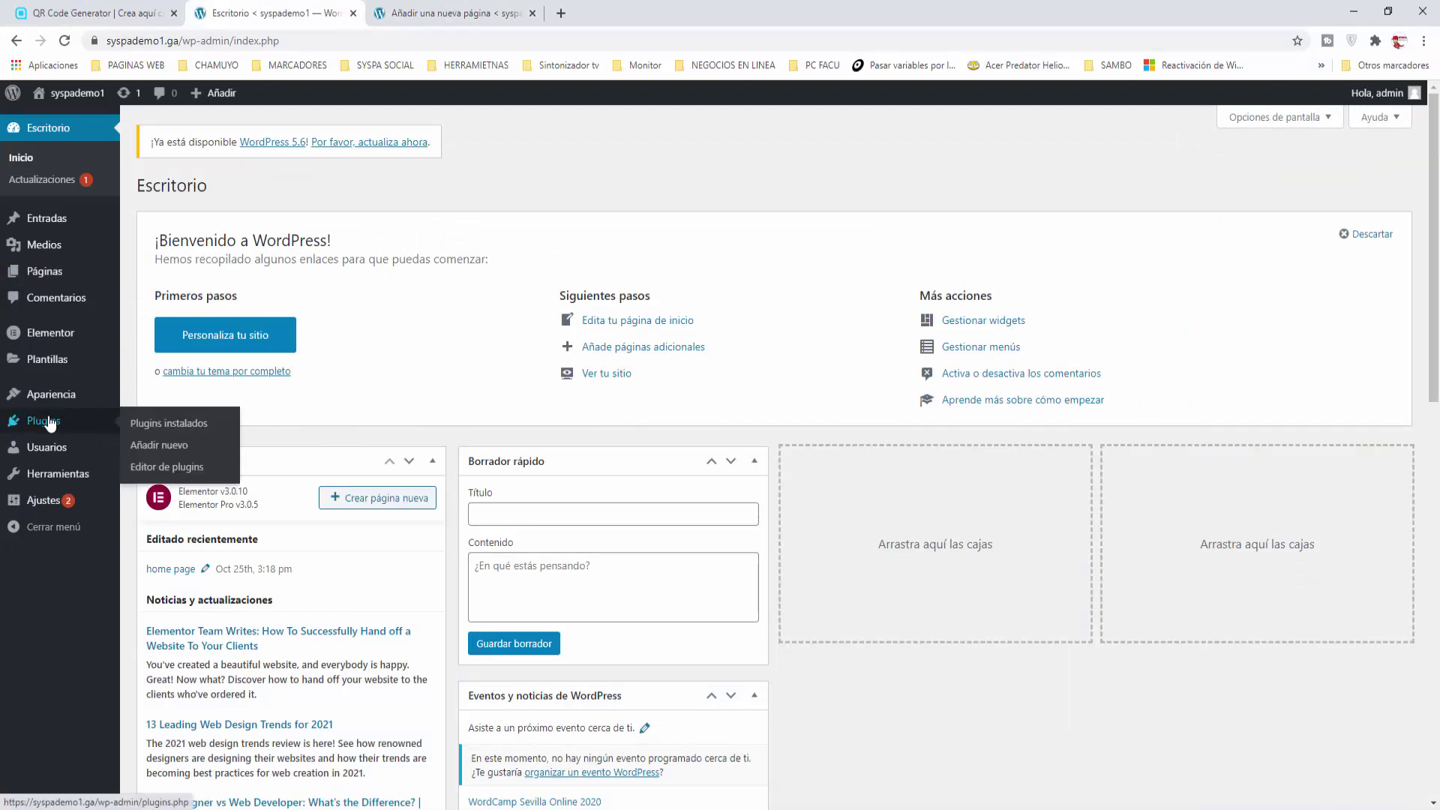
left_click(183, 448)
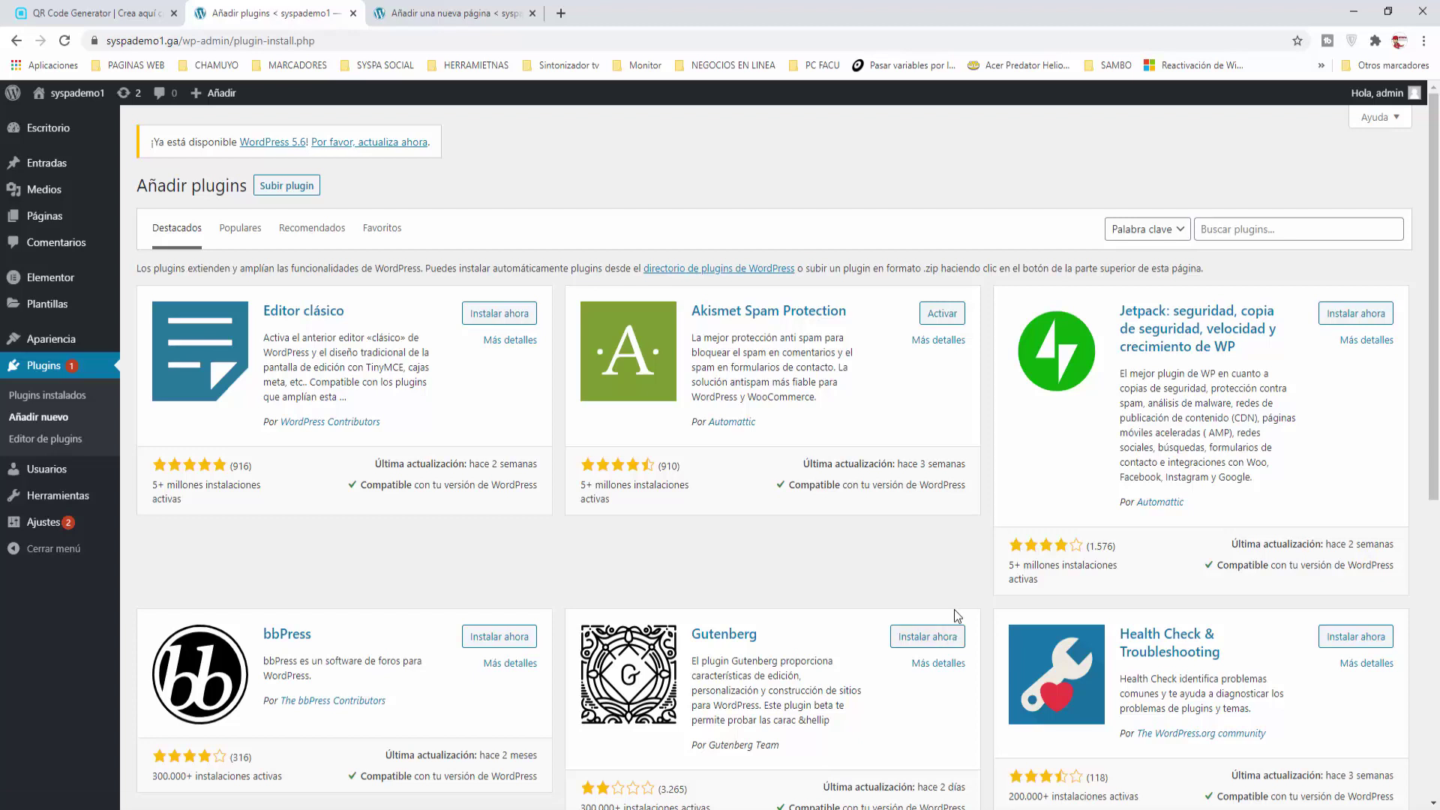
left_click(1220, 232)
type("shortcodes ")
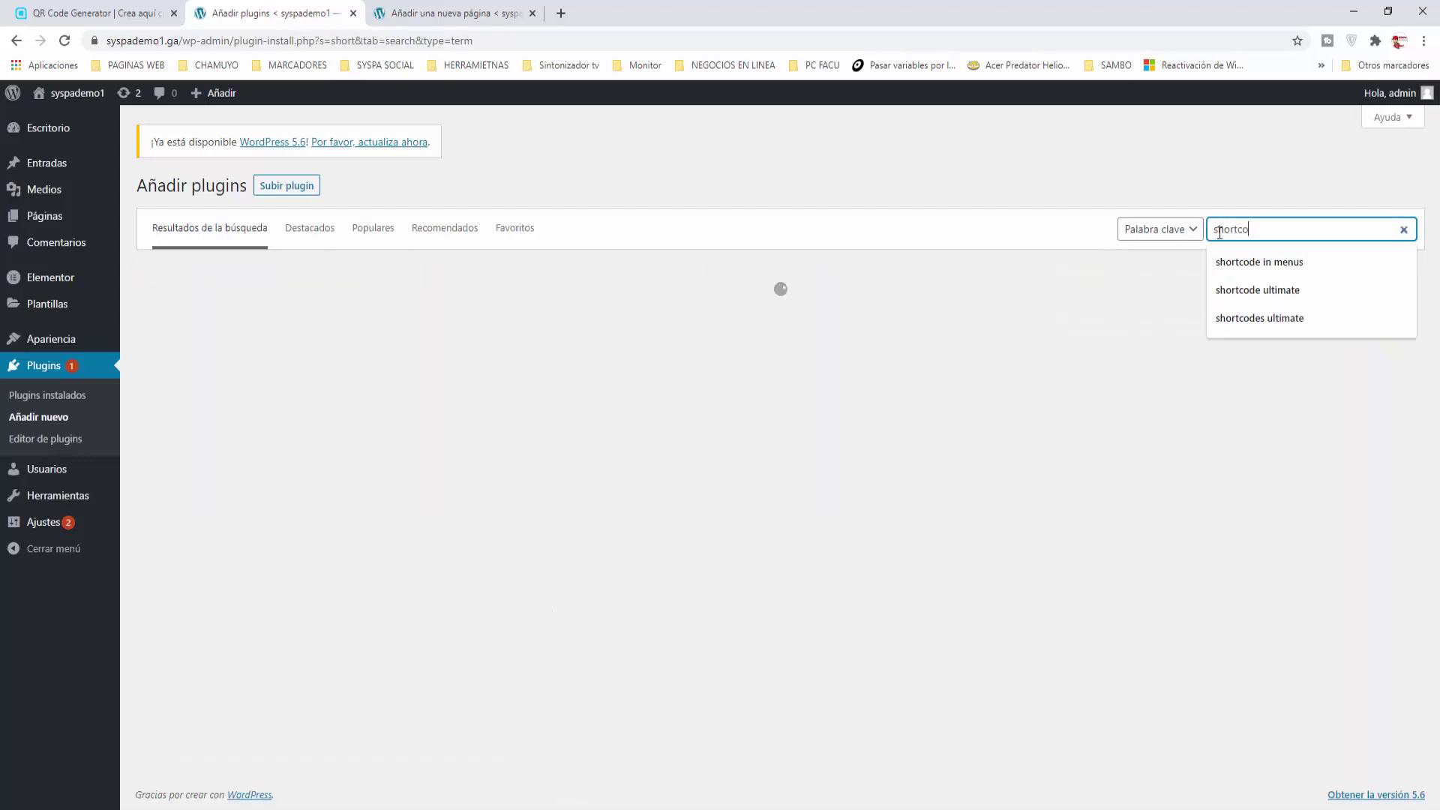
type("ultimate")
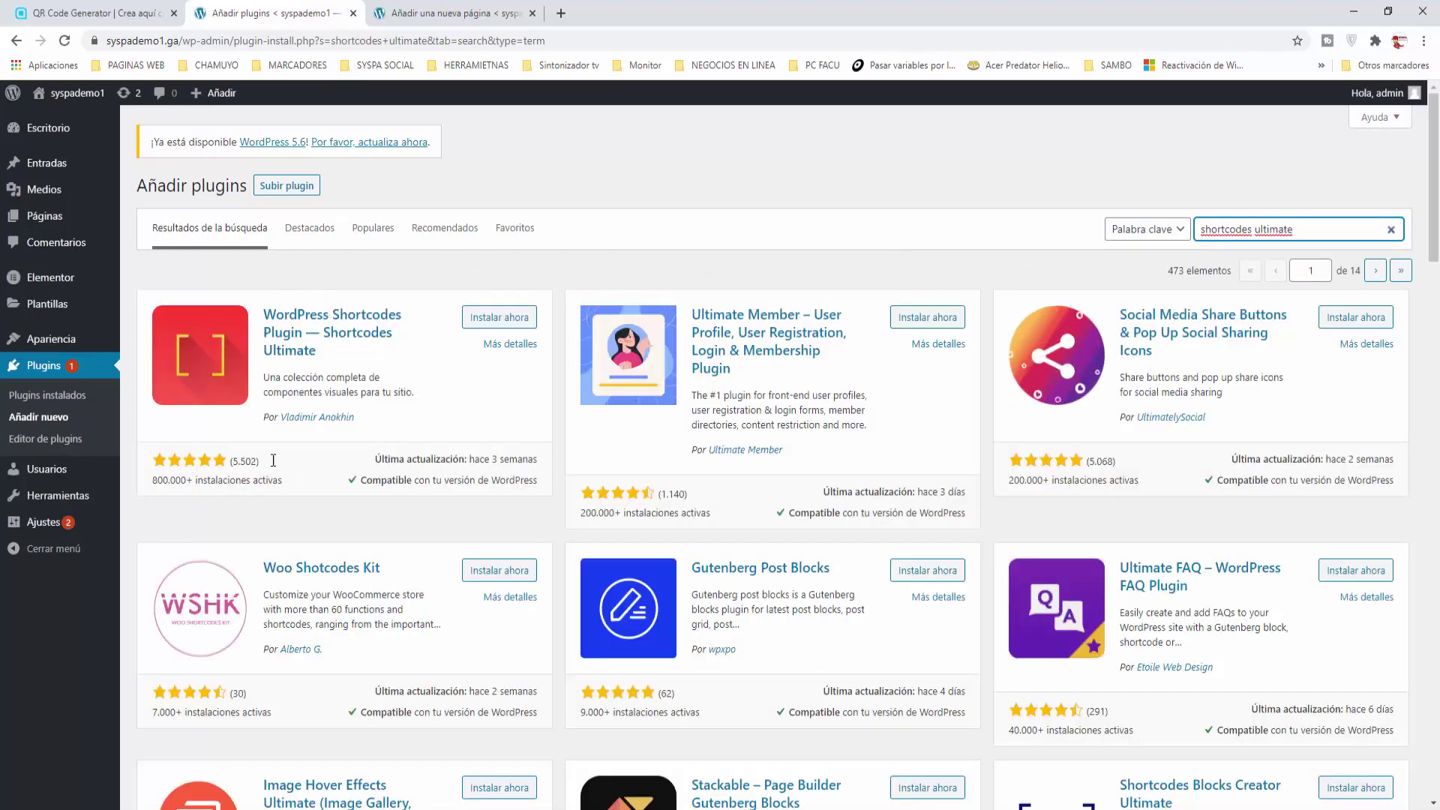
left_click(491, 322)
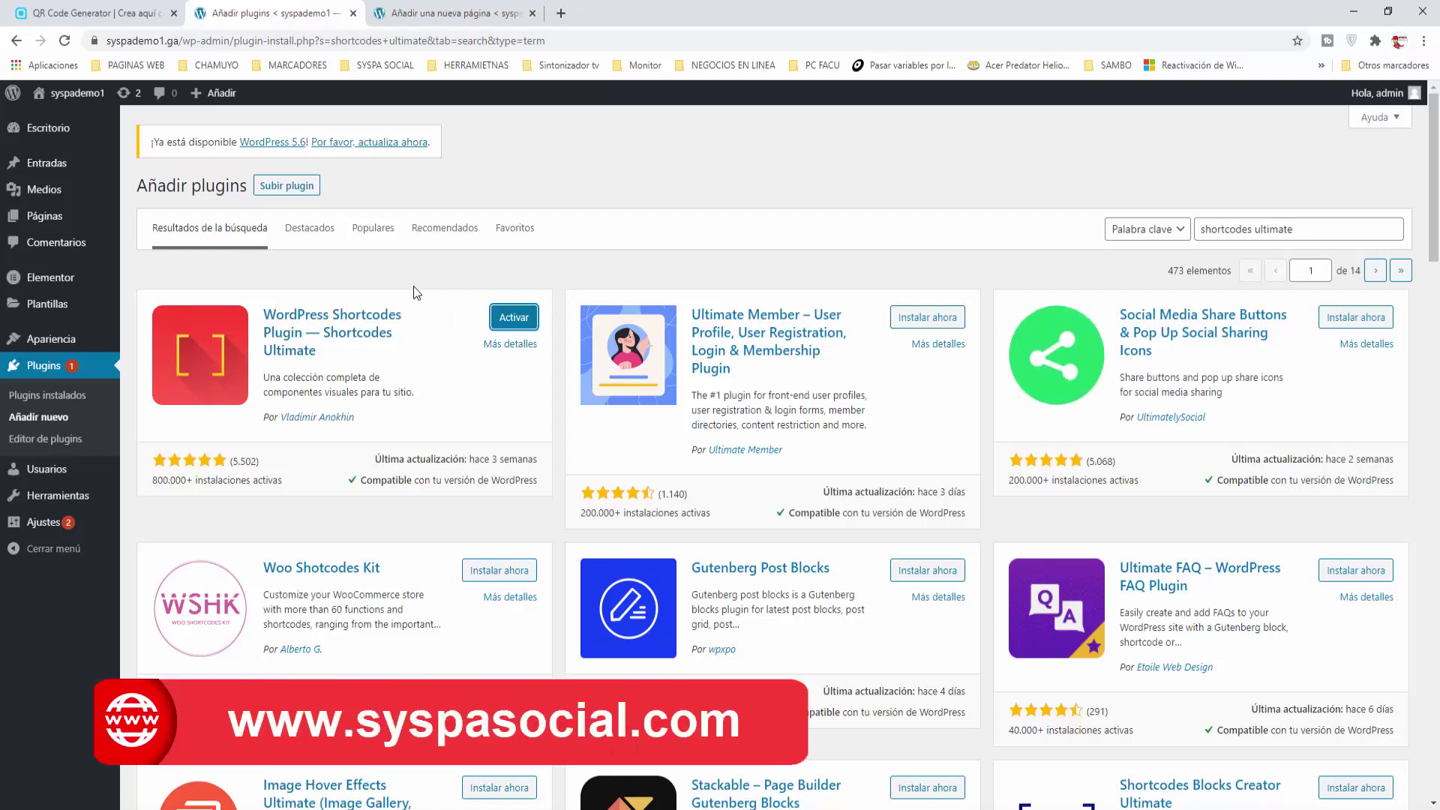
left_click(515, 318)
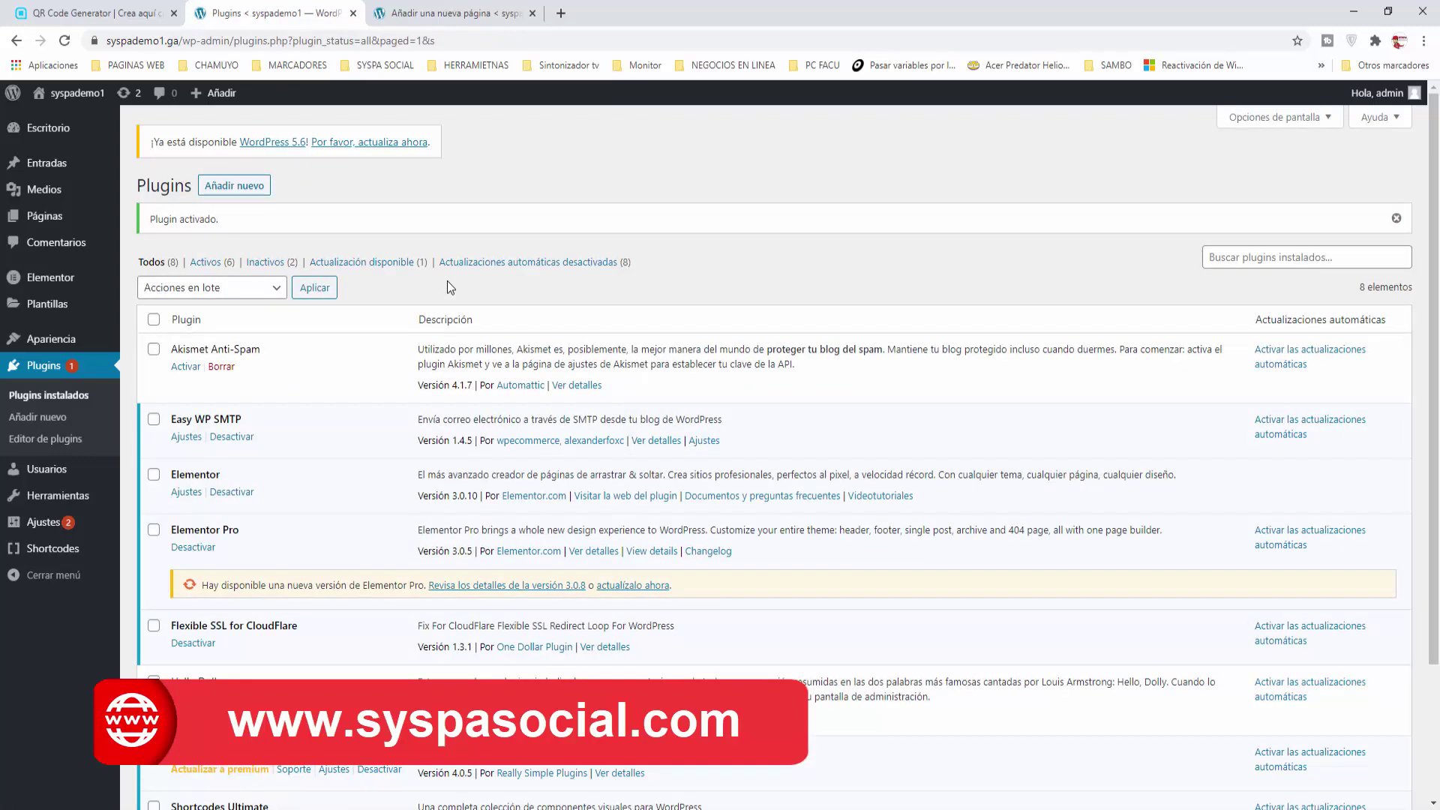
Step: Open the details of the Código QR shortcode among the available shortcodes of Shortcodes Ultimate
mouse_move(56, 550)
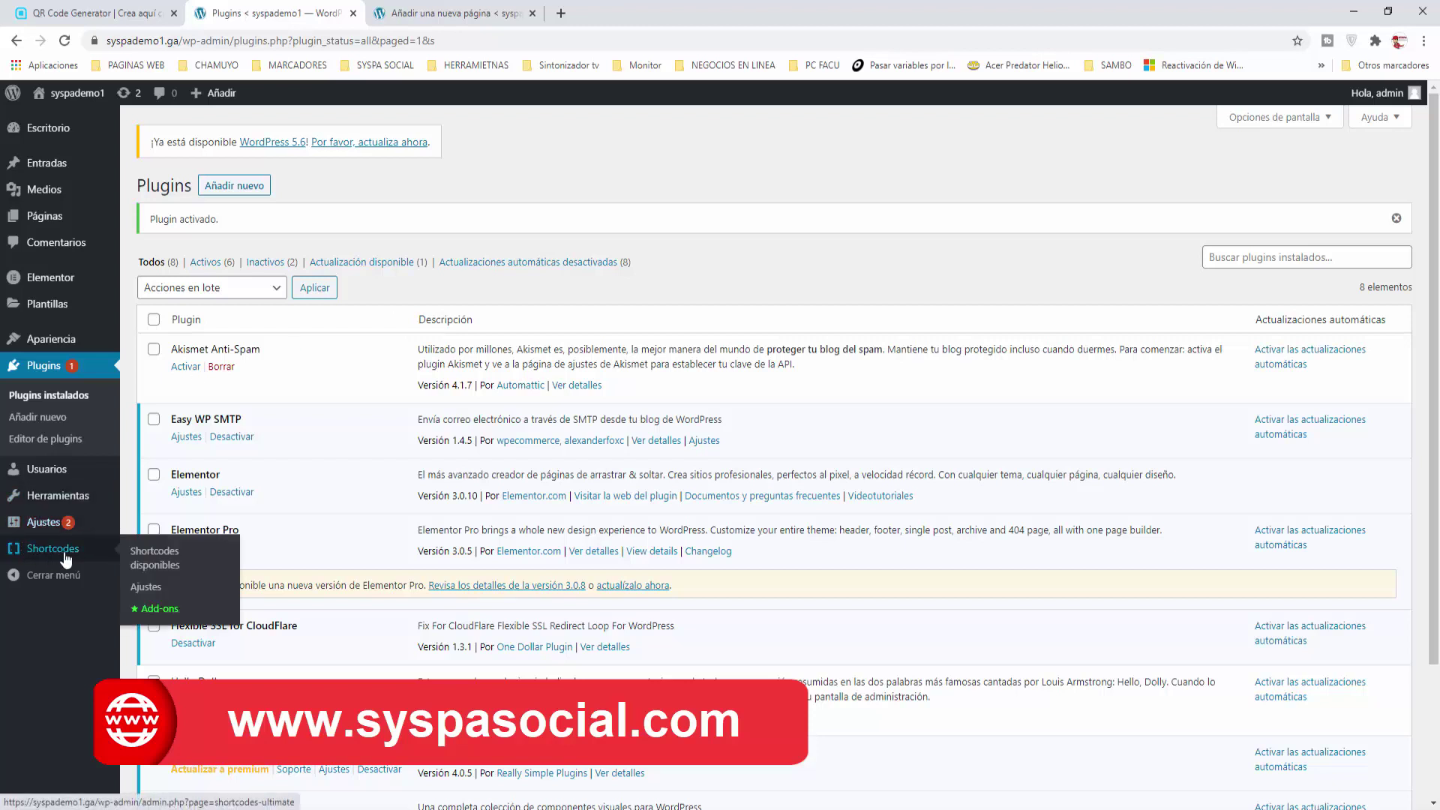
left_click(66, 558)
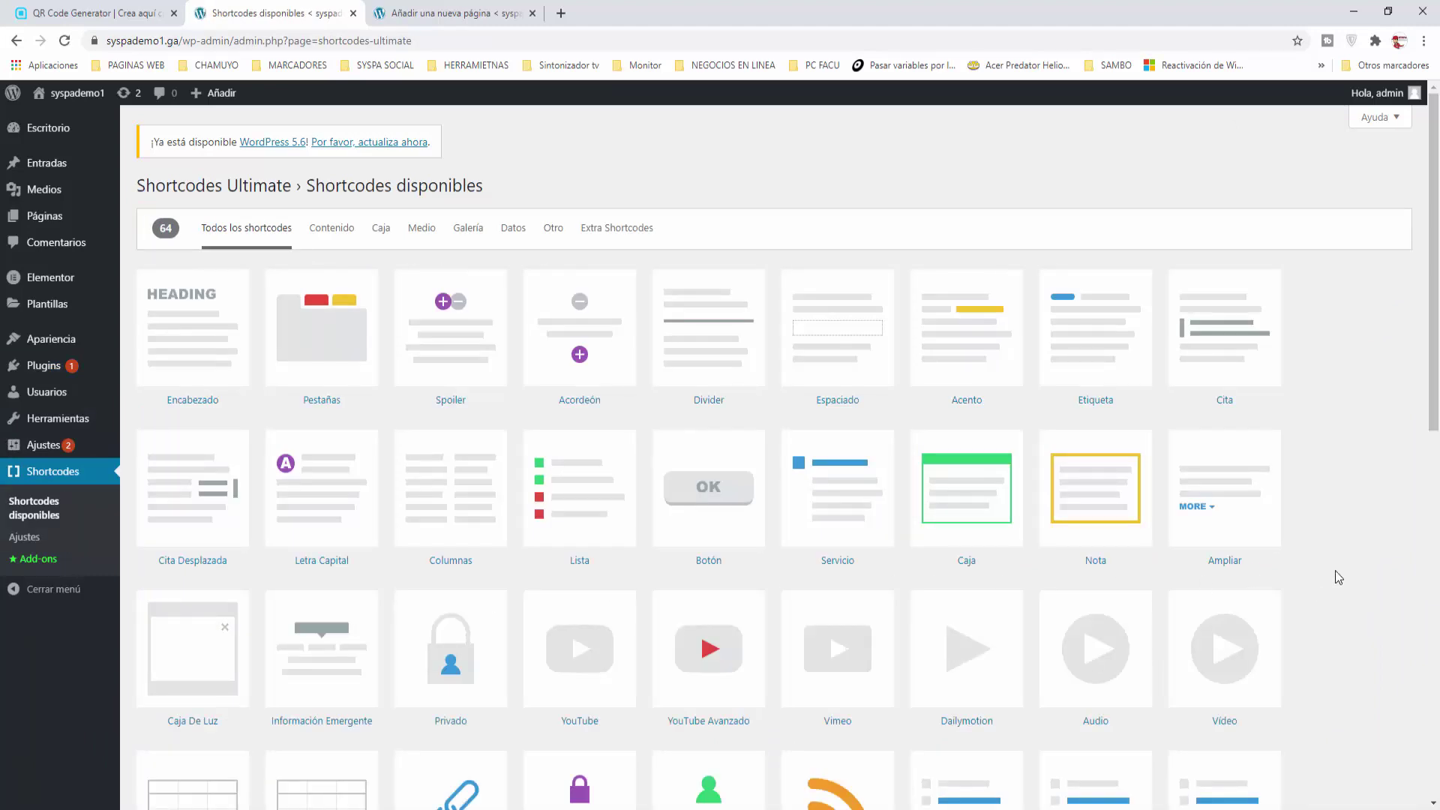
scroll(1339, 576, "down", 7)
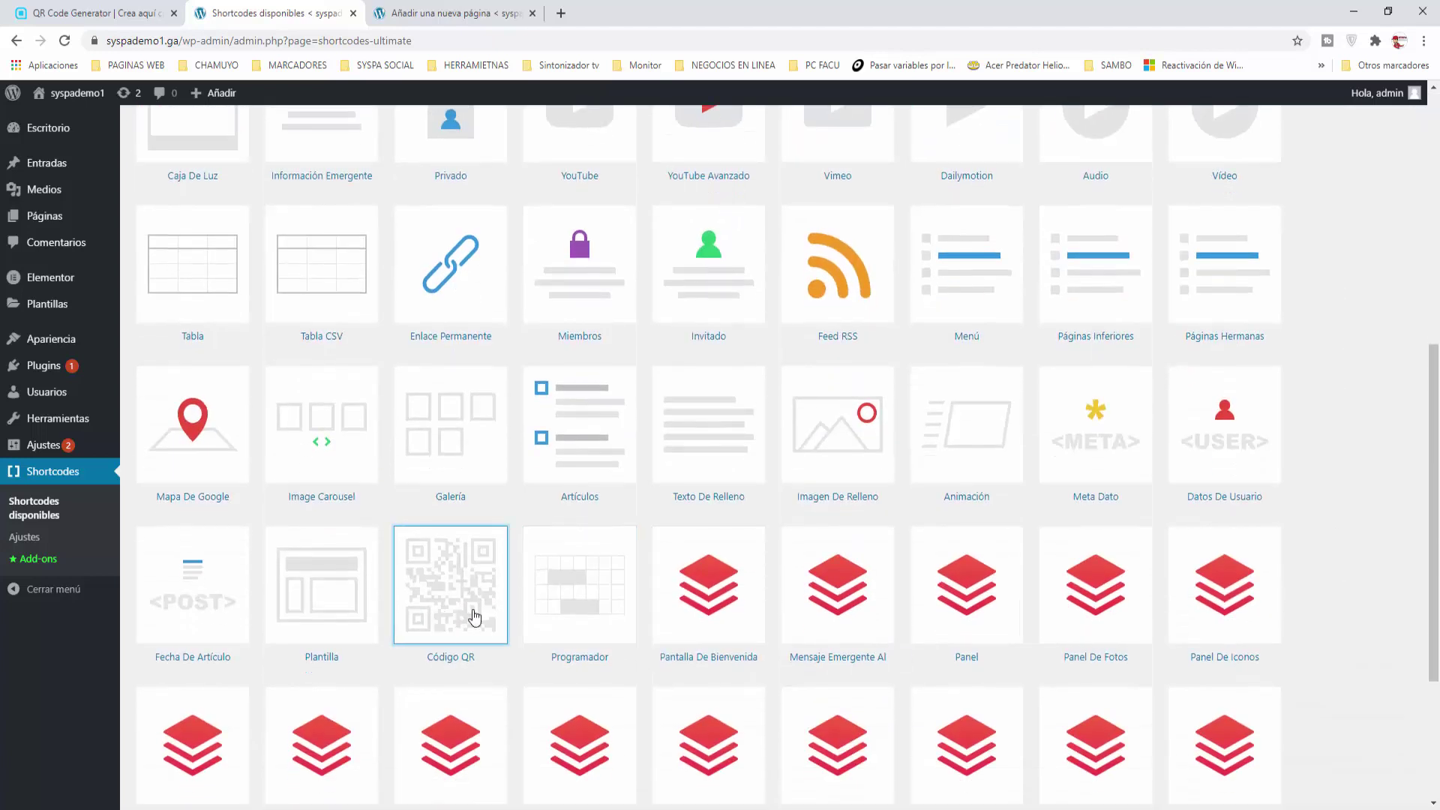
left_click(444, 595)
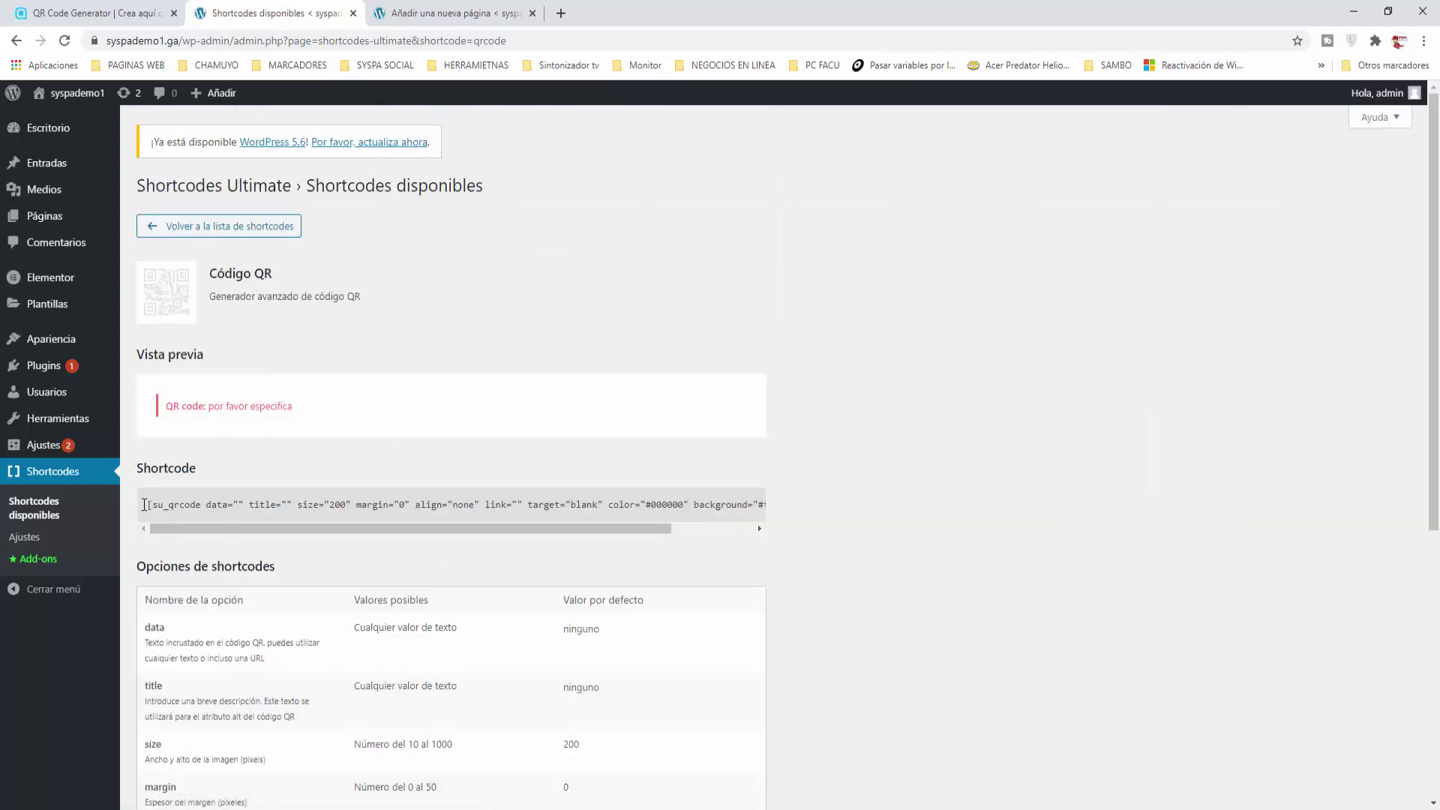
Step: Examine the full QR code shortcode and its option table, from data, title and size to target, color, background and class
left_click_drag(148, 504, 795, 514)
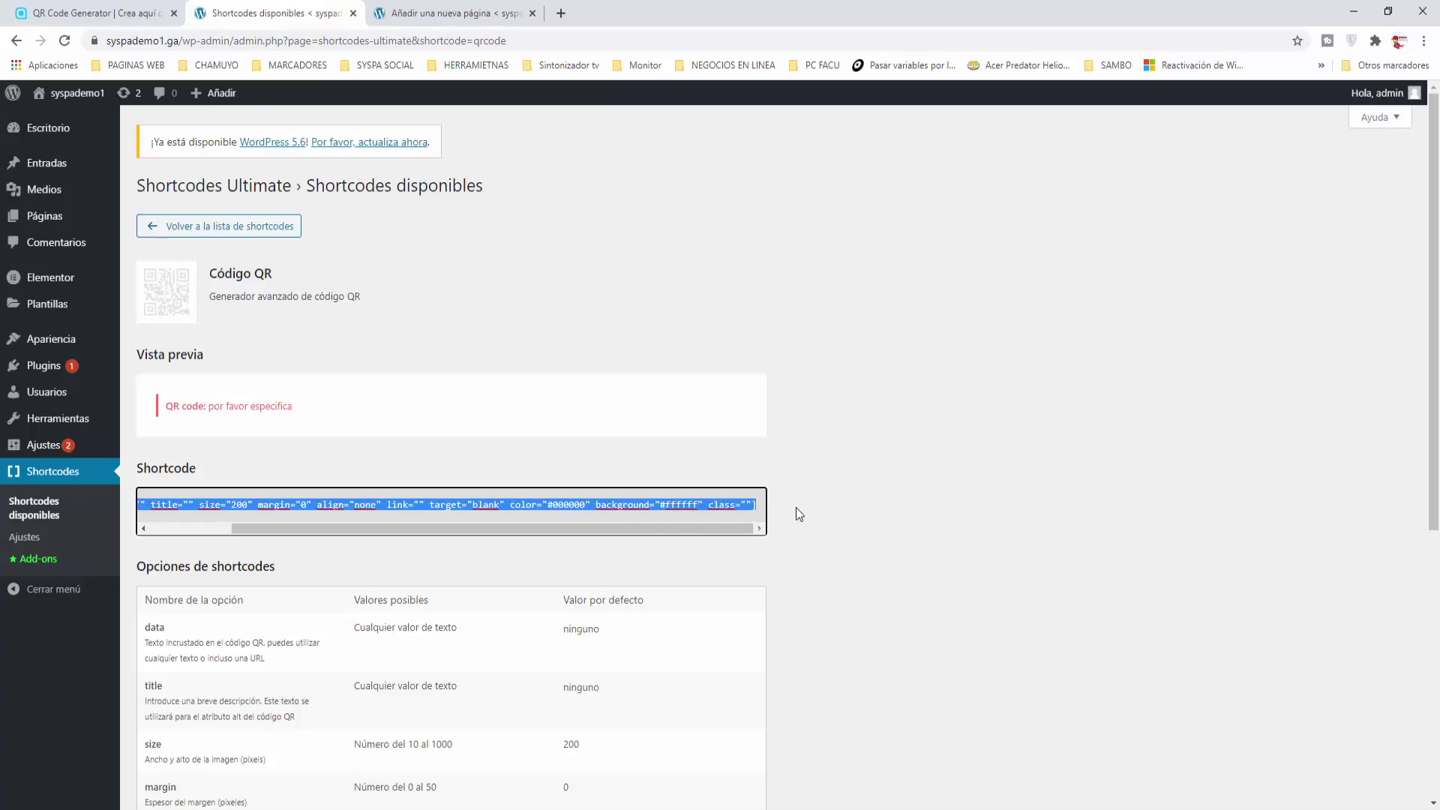
left_click(833, 510)
left_click_drag(661, 529, 244, 540)
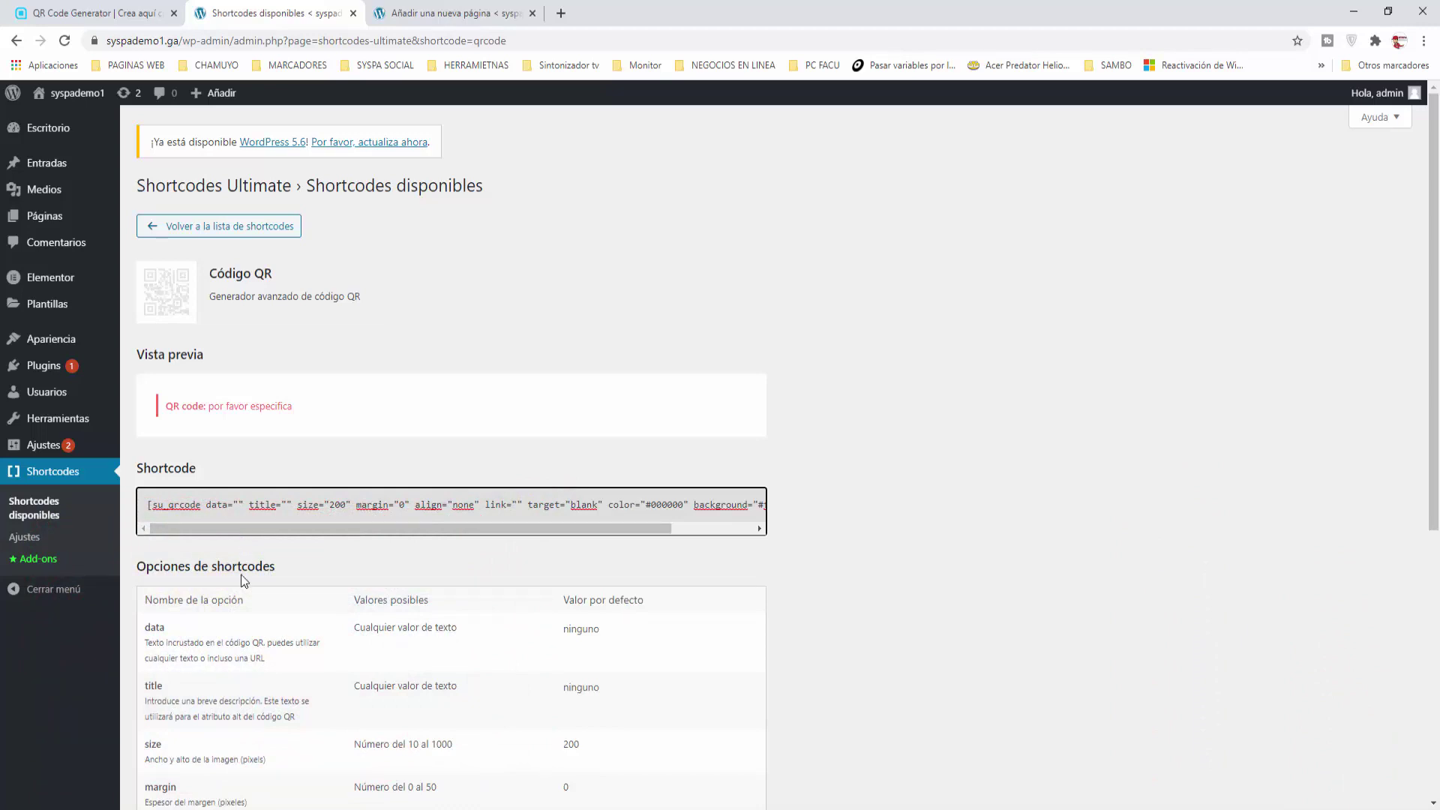
scroll(244, 580, "down", 2)
scroll(244, 581, "down", 1)
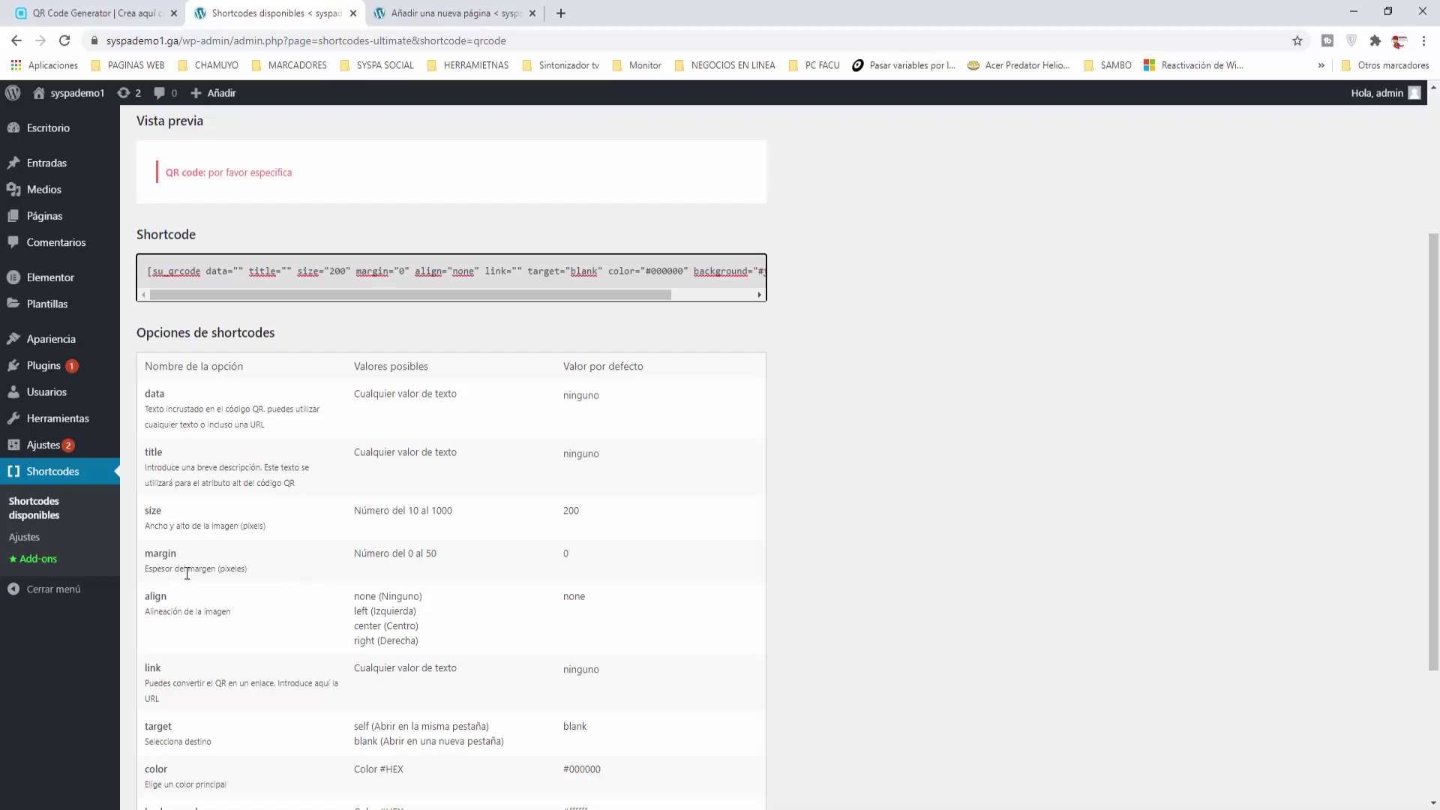
scroll(161, 574, "down", 2)
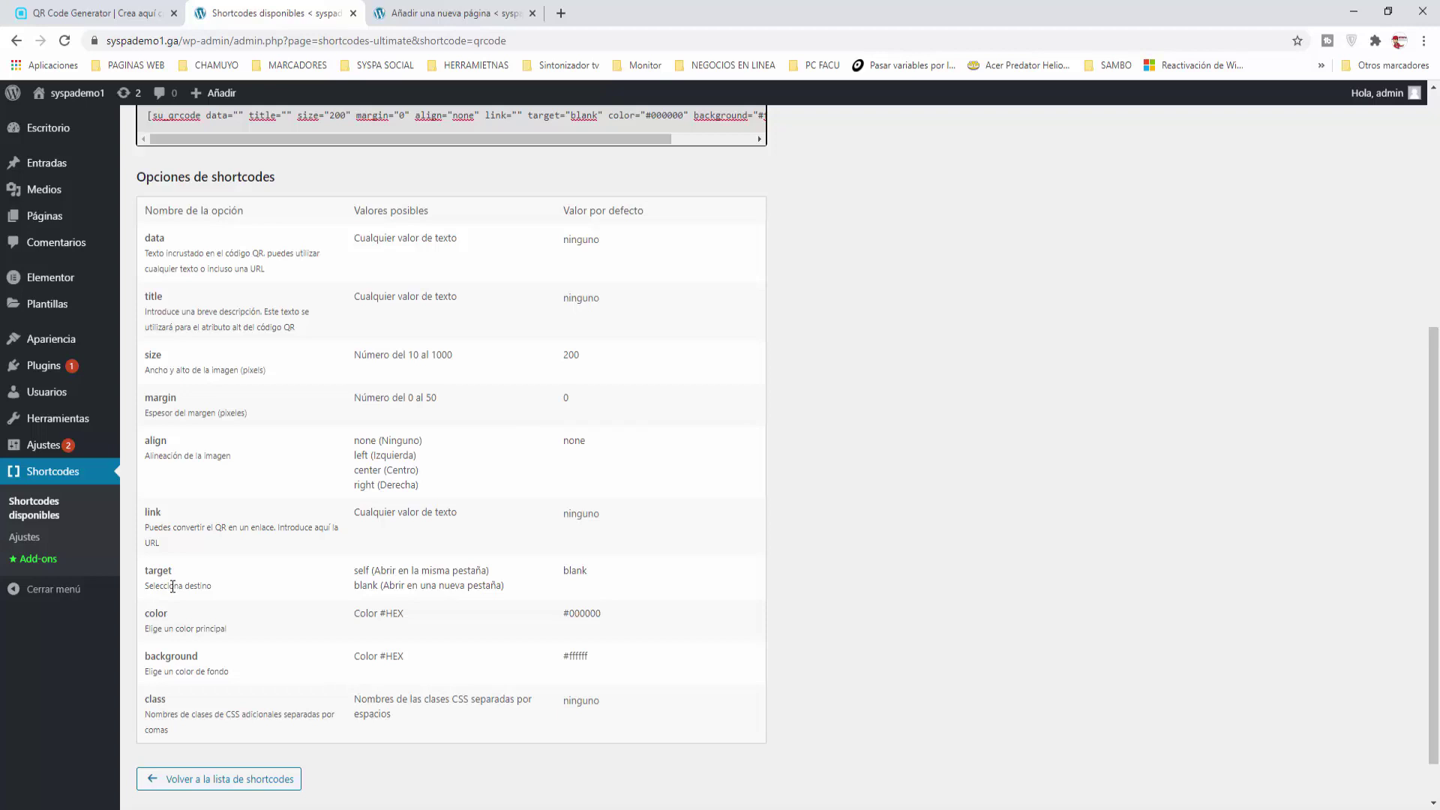
double_click(360, 571)
left_click(363, 585)
double_click(364, 585)
left_click(223, 625)
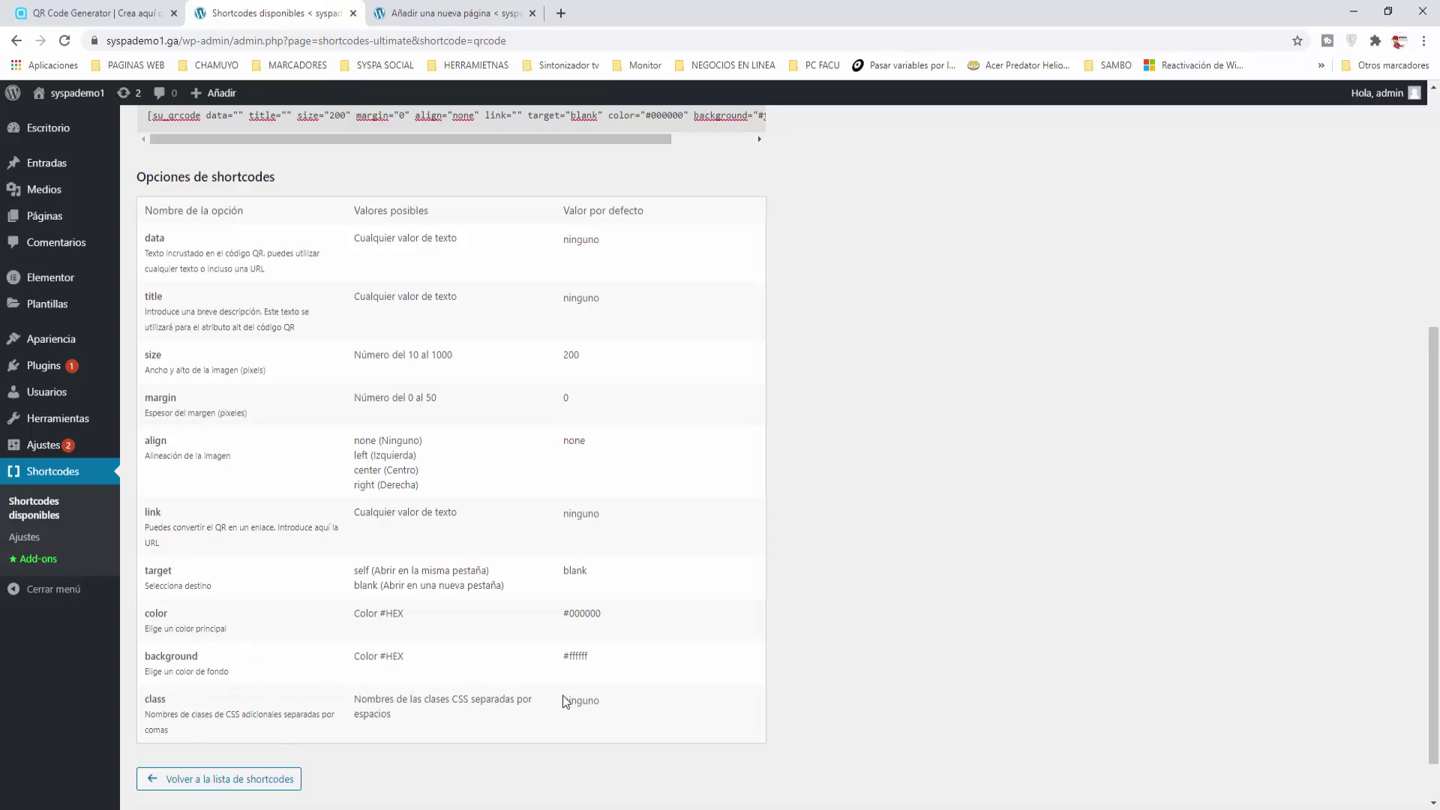
scroll(564, 701, "up", 4)
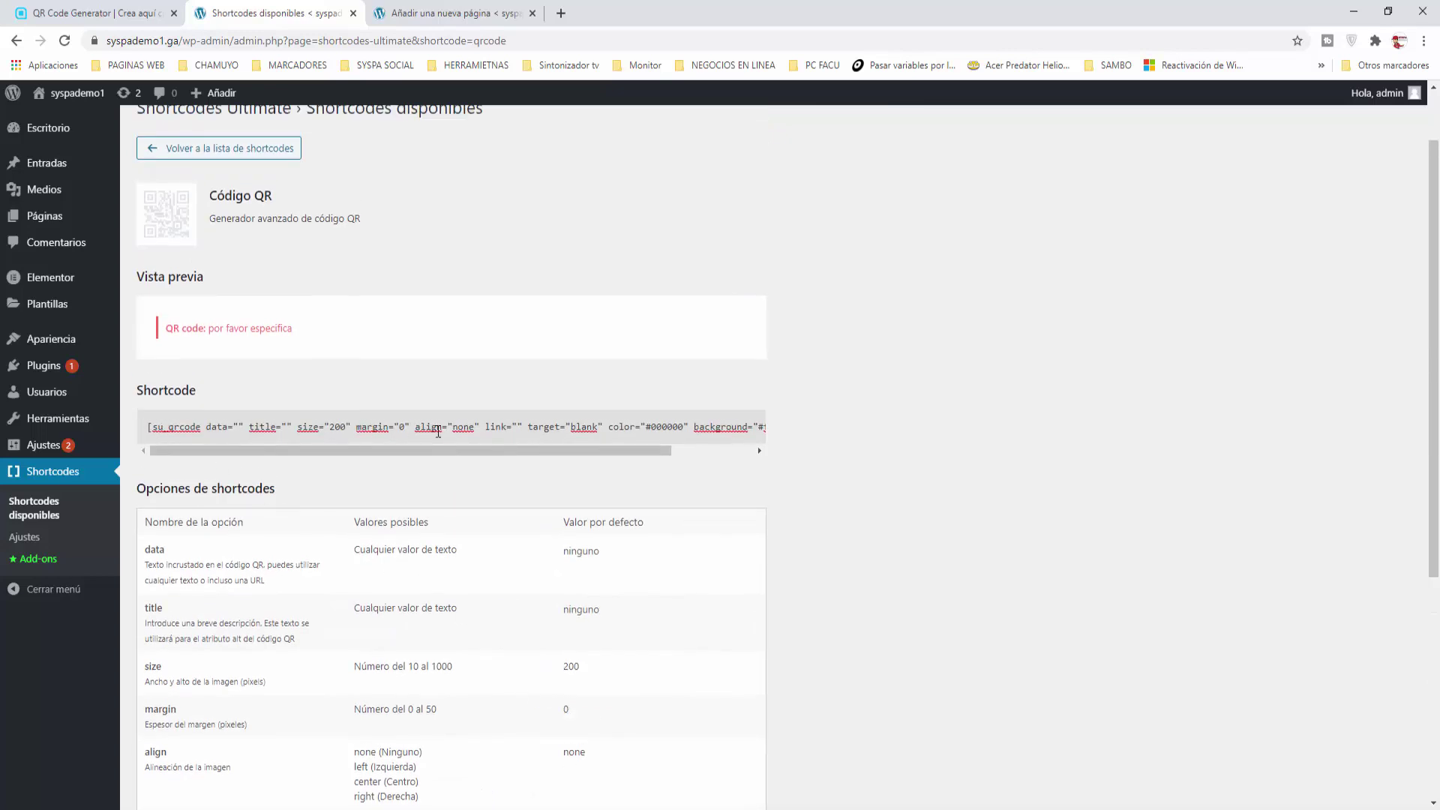
Step: Copy the complete su_qrcode shortcode
left_click_drag(147, 427, 796, 427)
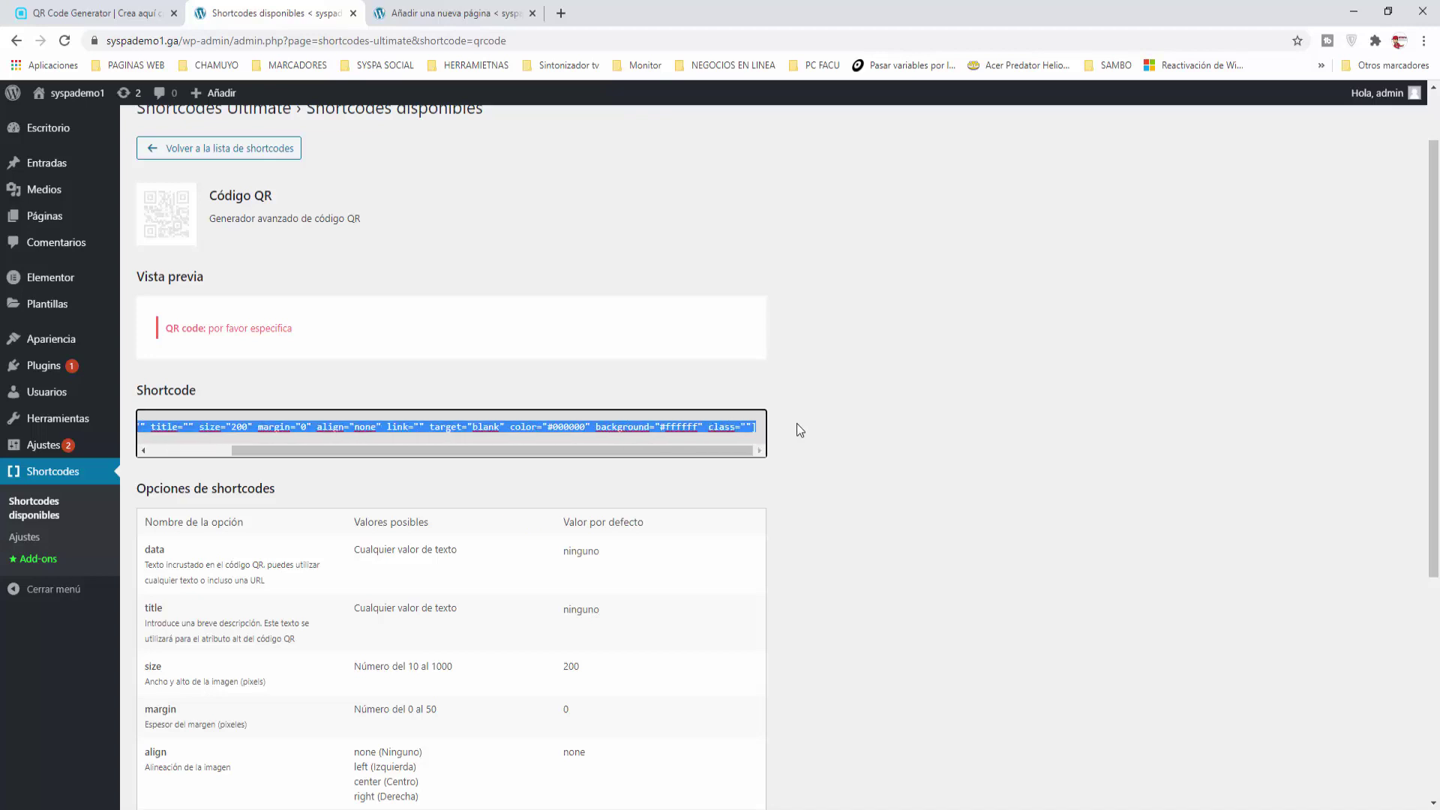
right_click(715, 424)
left_click(754, 483)
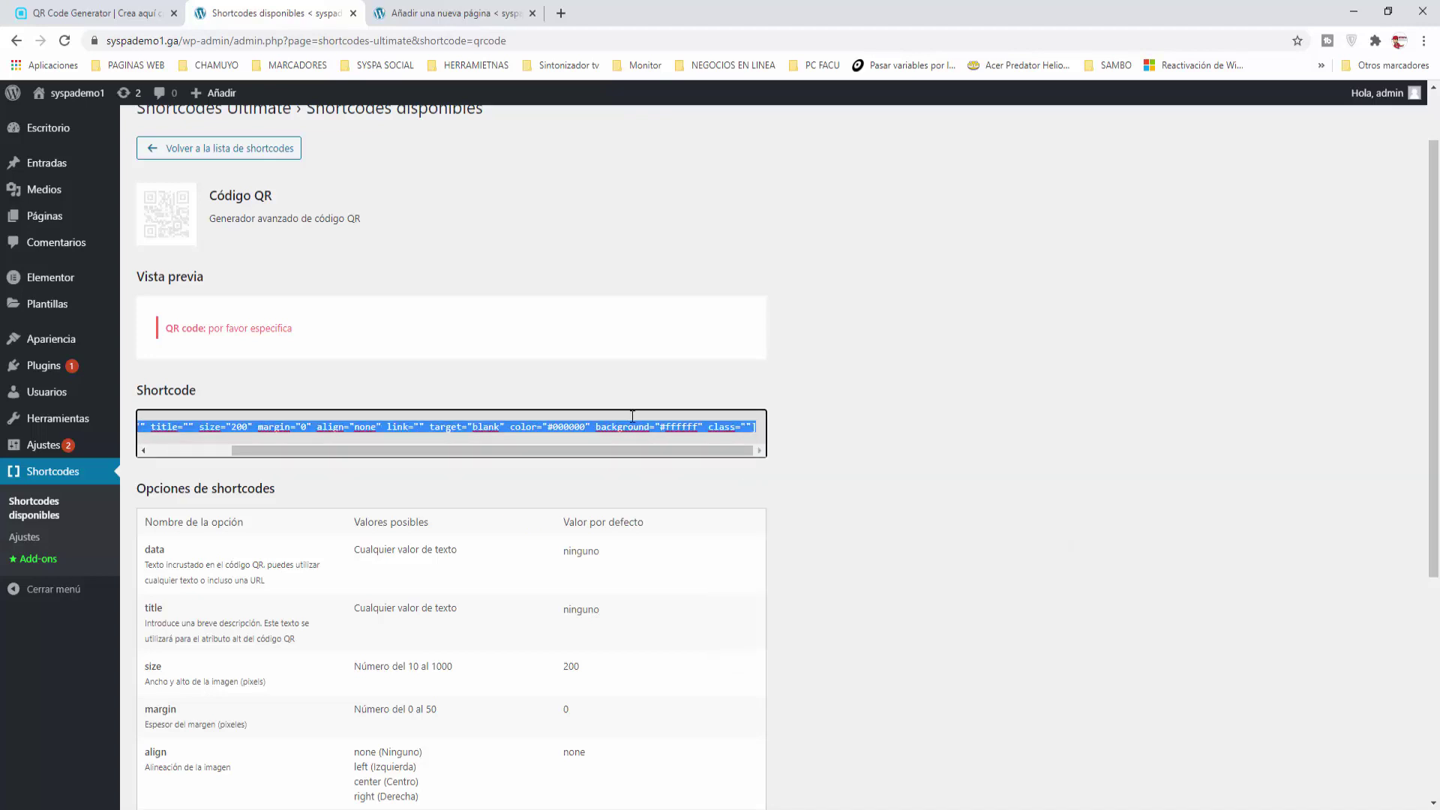
Step: Add a Shortcode block below the QR image on the Ejemplos QR page and paste the copied su_qrcode shortcode into it
left_click(455, 21)
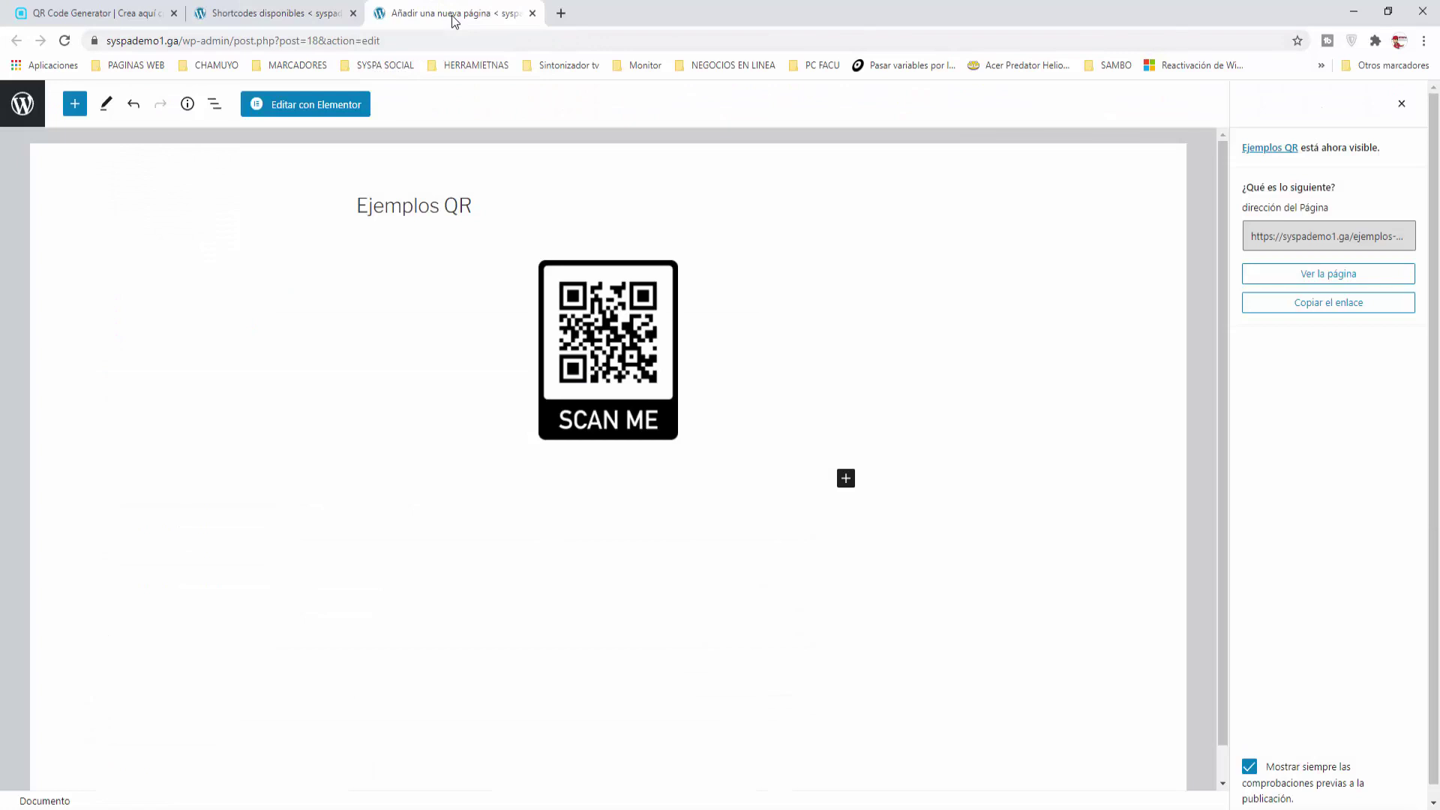
left_click(847, 479)
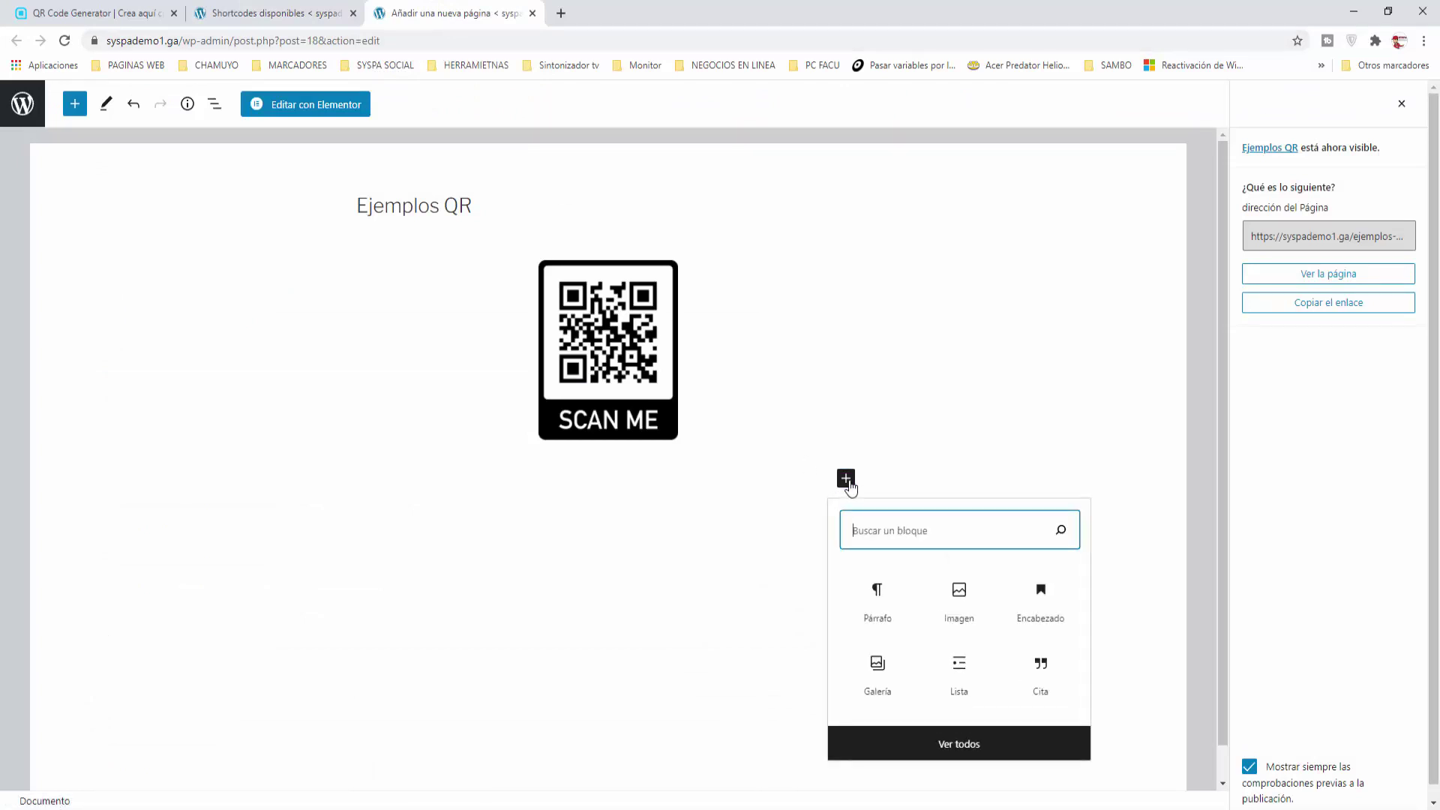
type("shor")
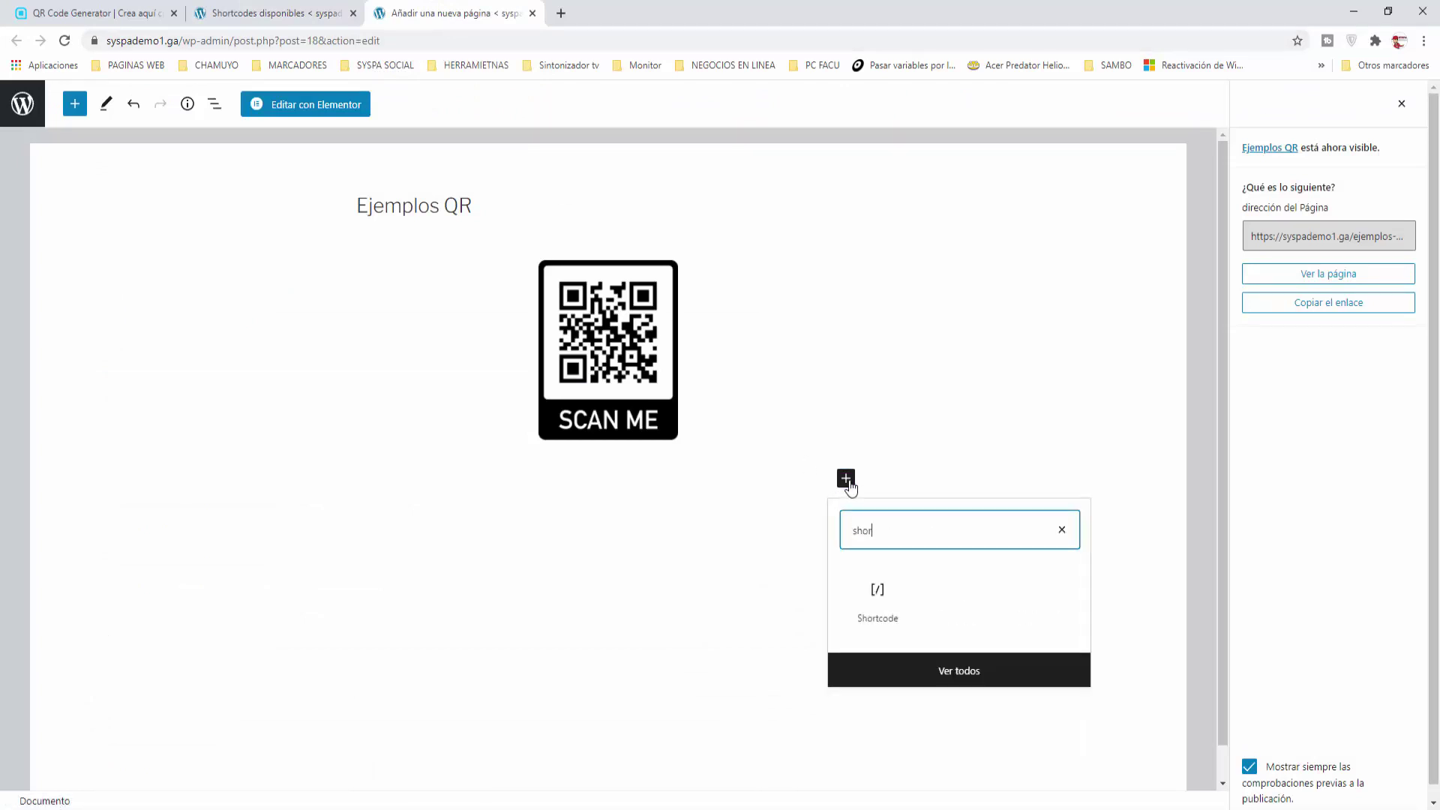
left_click(879, 594)
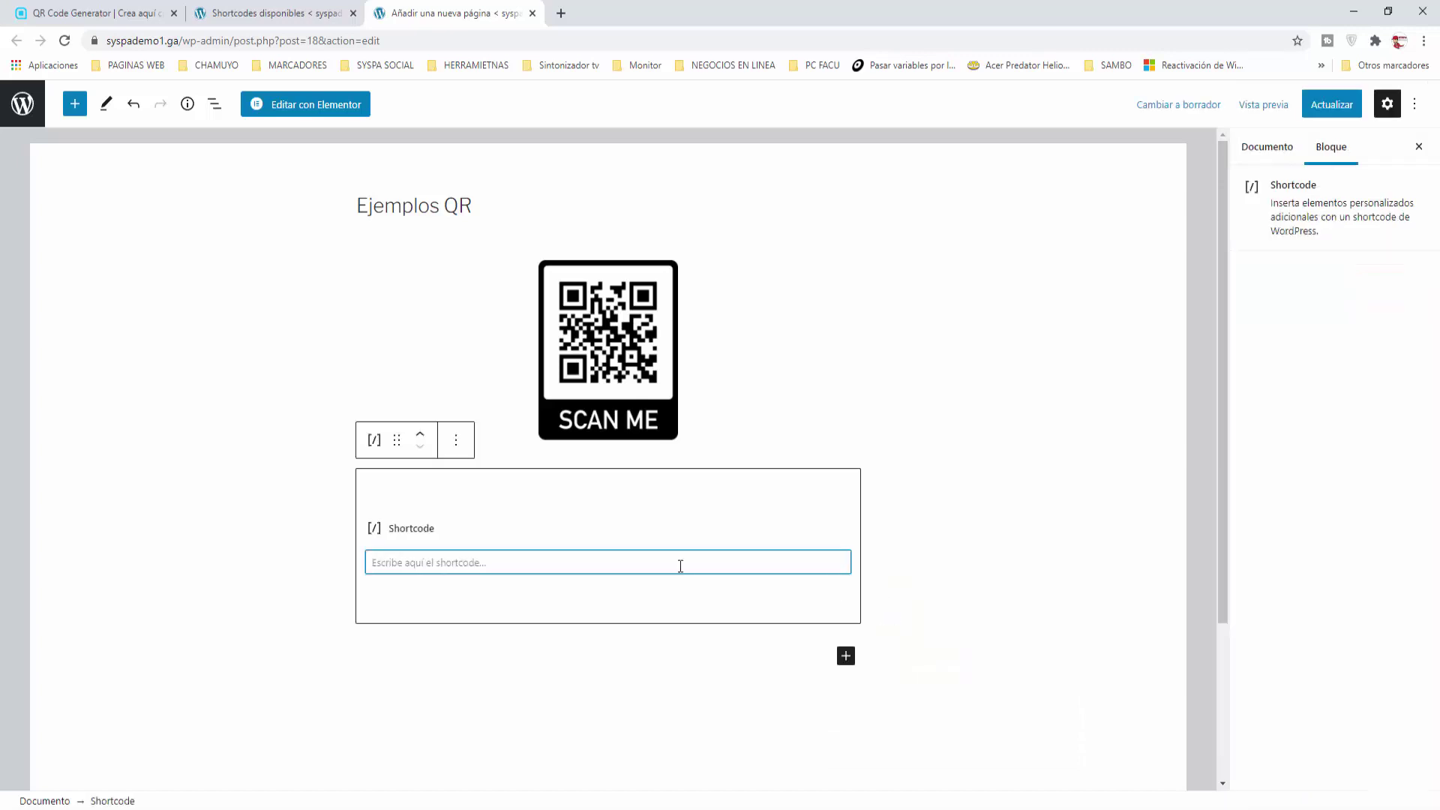
key("ctrl+v")
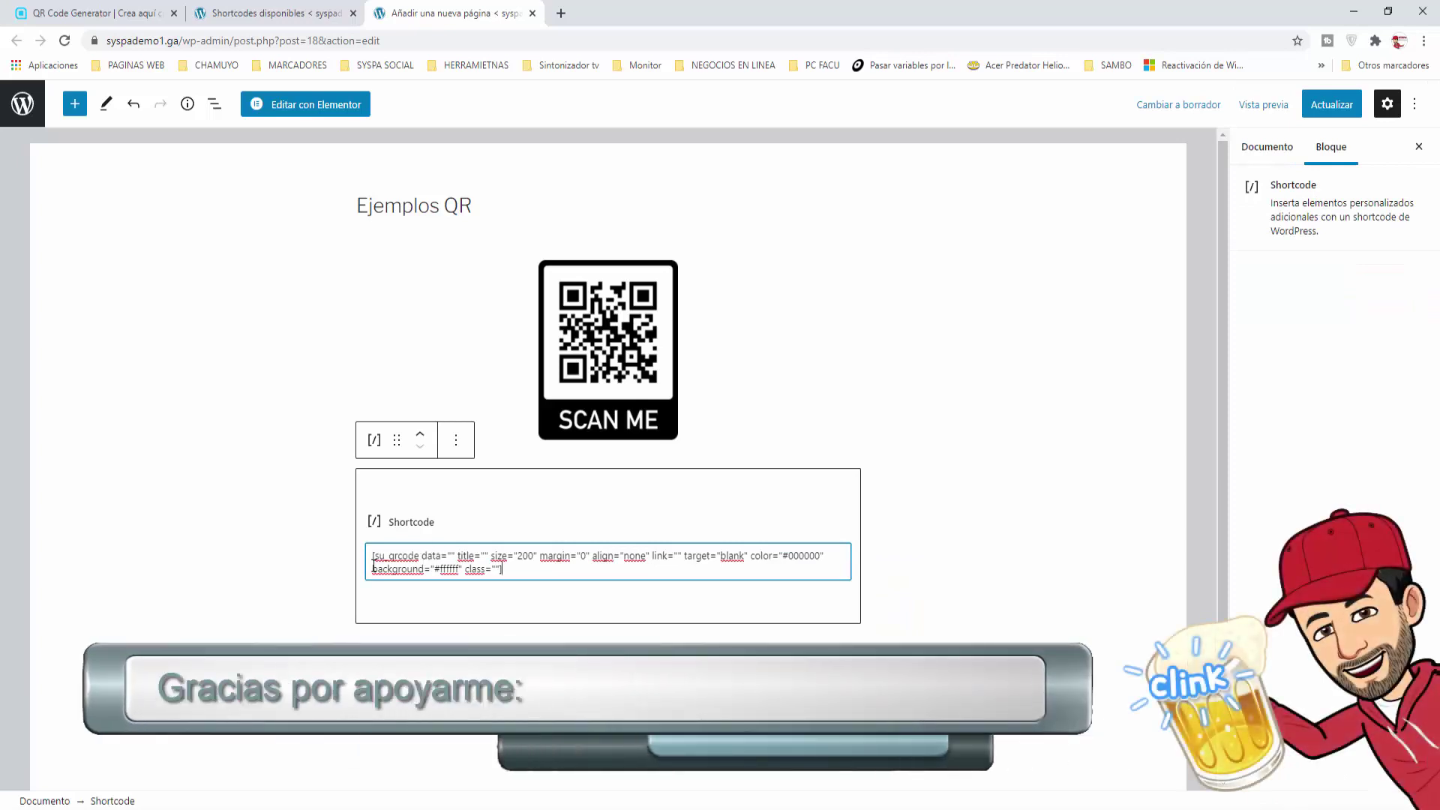
left_click(446, 558)
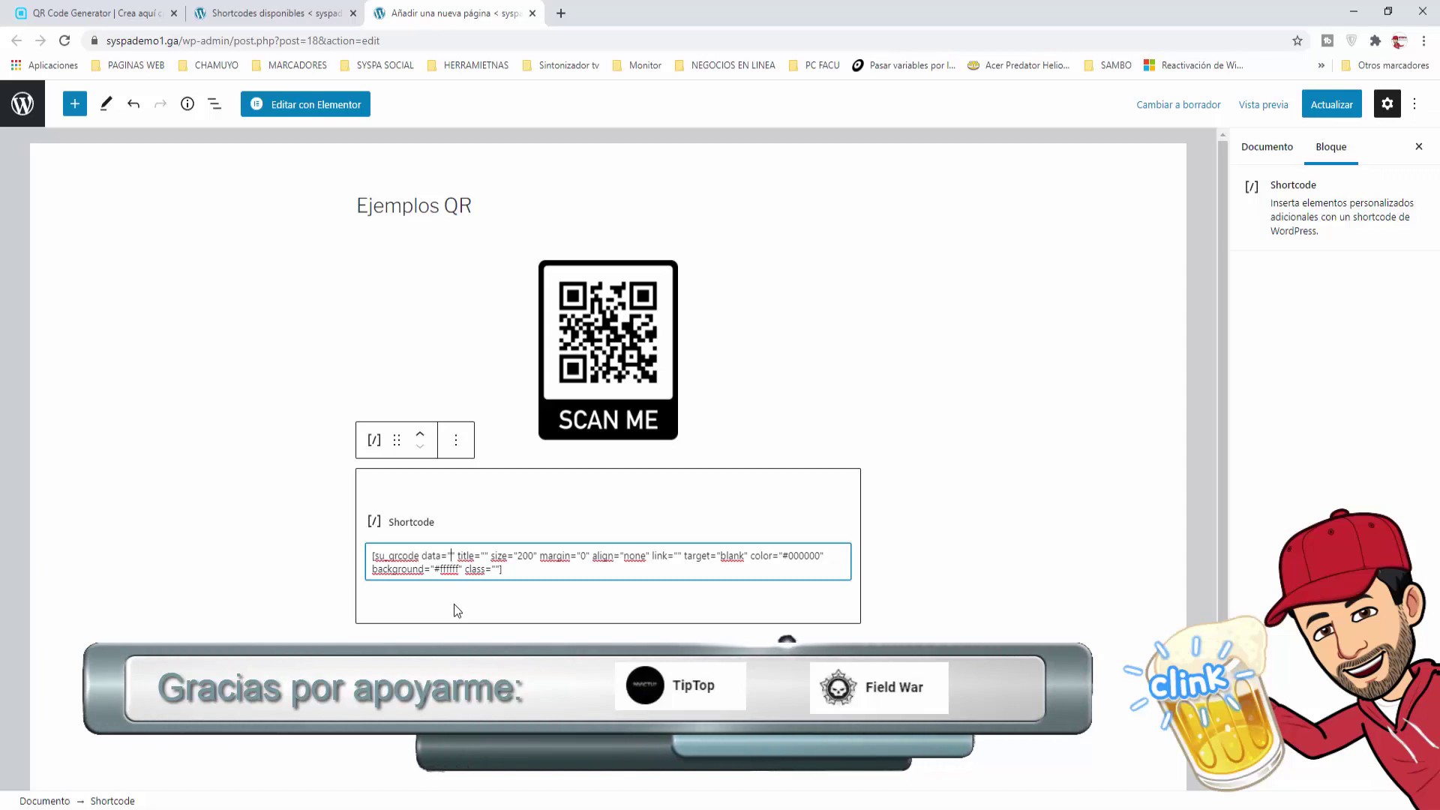
type("www.")
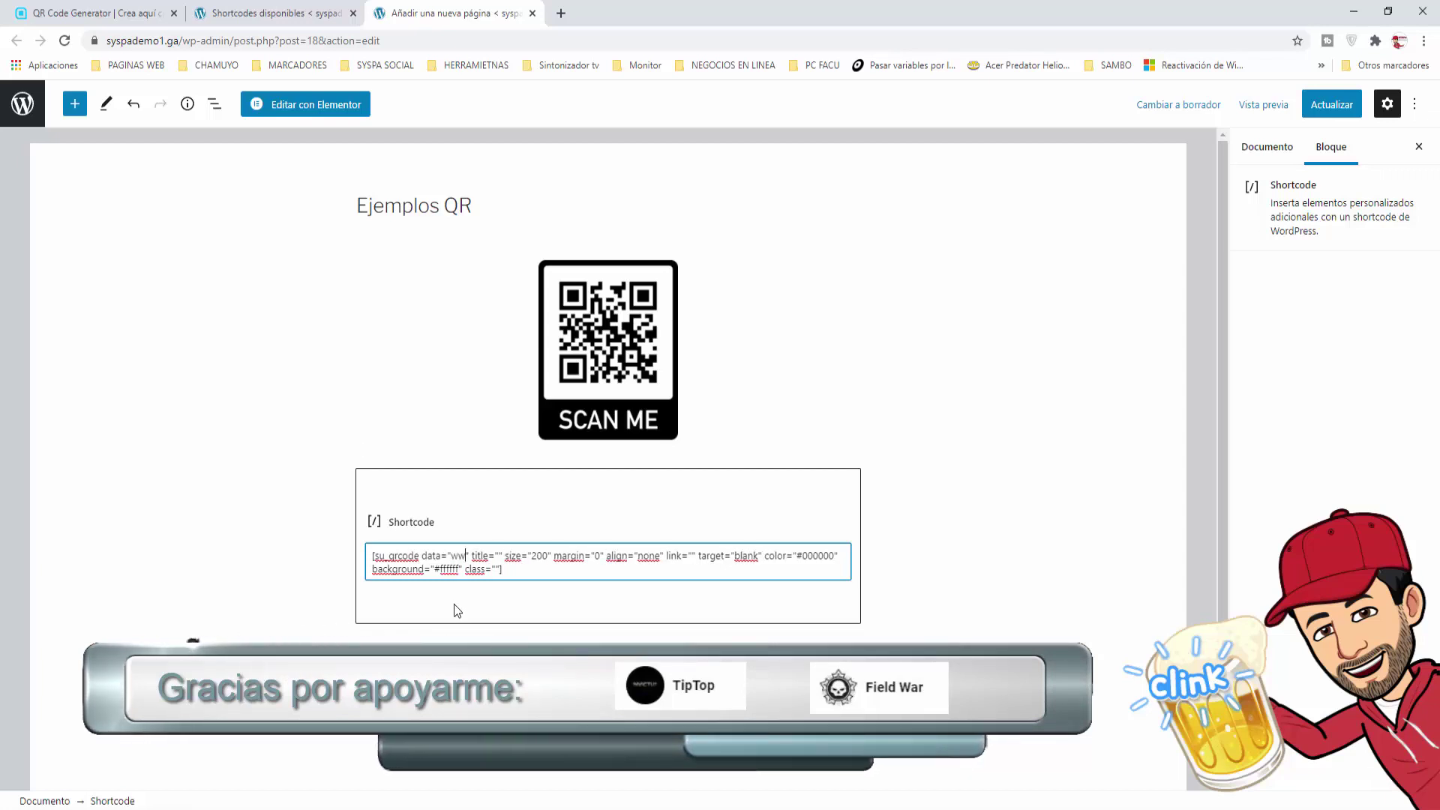
type("syspasocial.com")
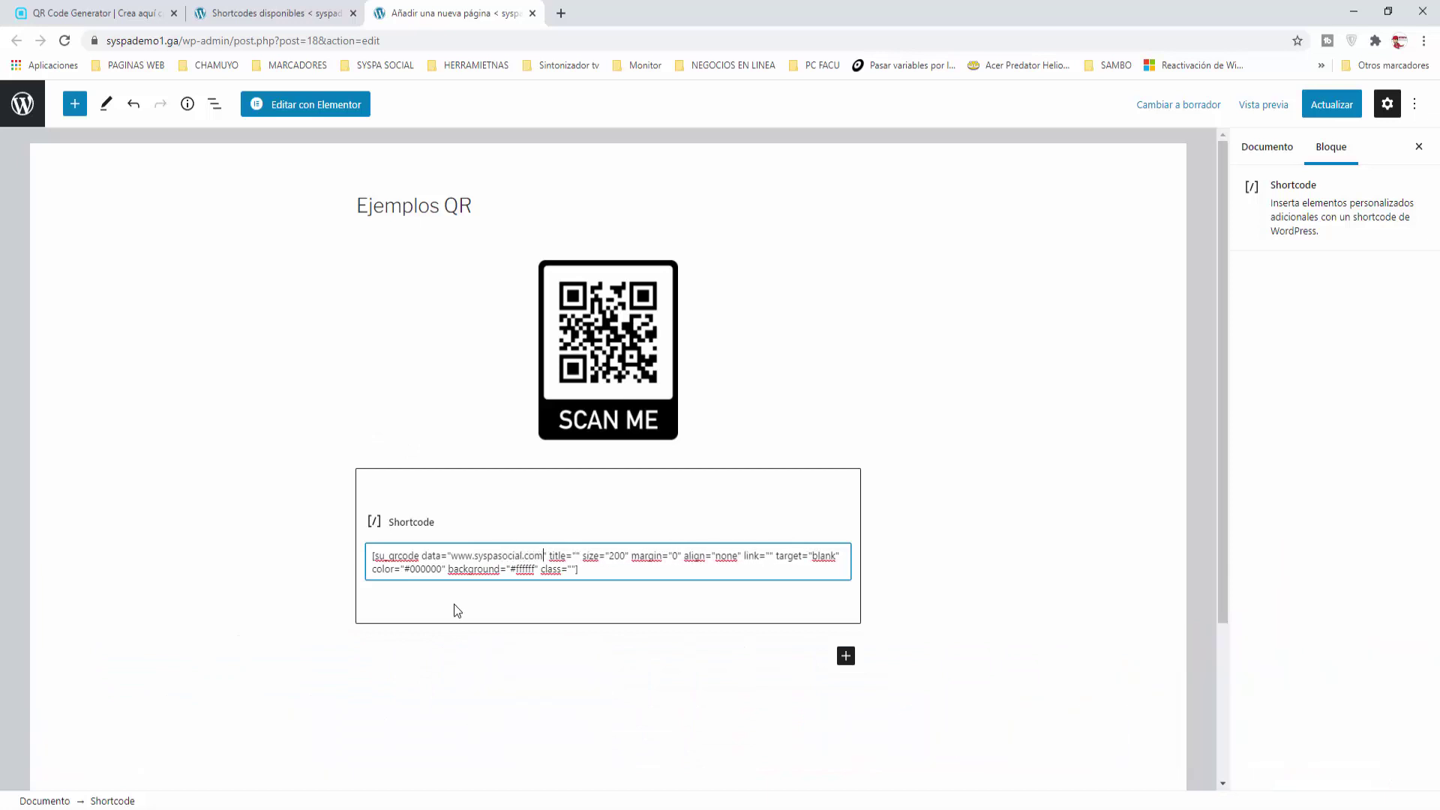
Step: Copy the web address from the data attribute and paste it as the shortcode's title
key("shift+Left")
key("shift+Left")
key("shift+Left")
key("shift+Left")
key("shift+Left")
key("shift+Left")
key("shift+Left")
key("shift+Left")
key("shift+Left")
key("shift+Left")
key("shift+Left")
key("shift+Left")
key("shift+Left")
key("shift+Left")
key("shift+Left")
key("shift+Left")
key("shift+Left")
key("shift+Left")
key("shift+Left")
right_click(493, 555)
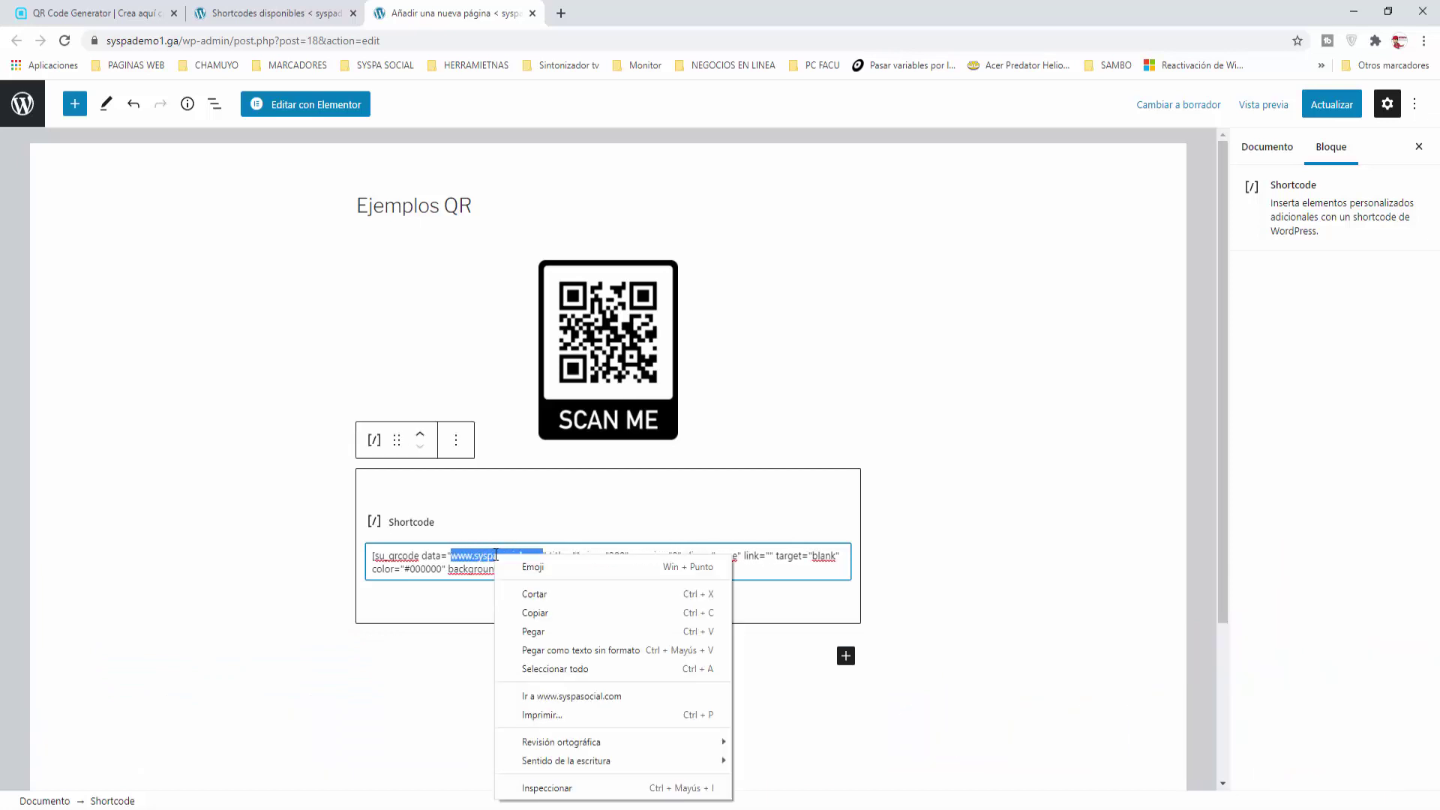
left_click(529, 605)
left_click(600, 568)
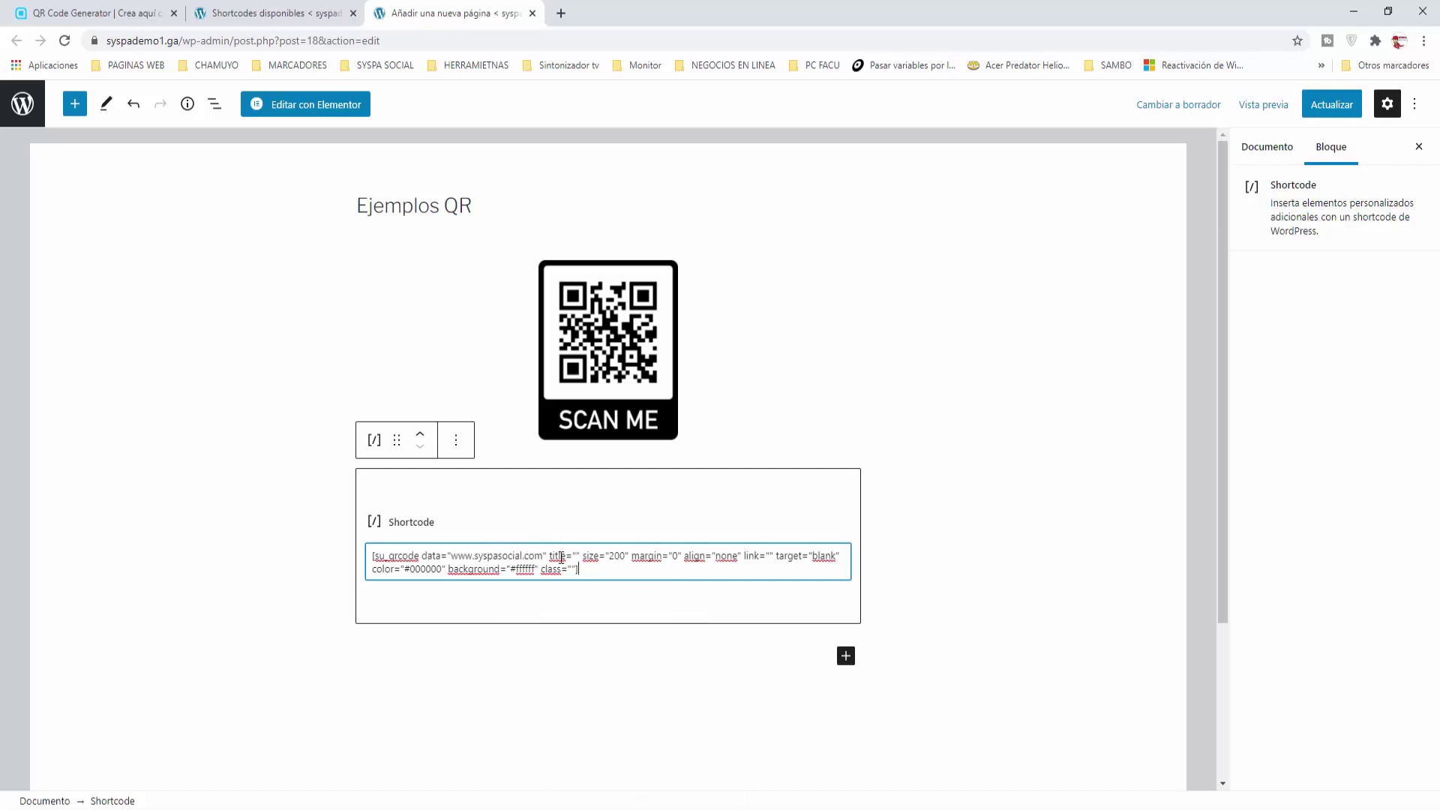
key("ctrl+v")
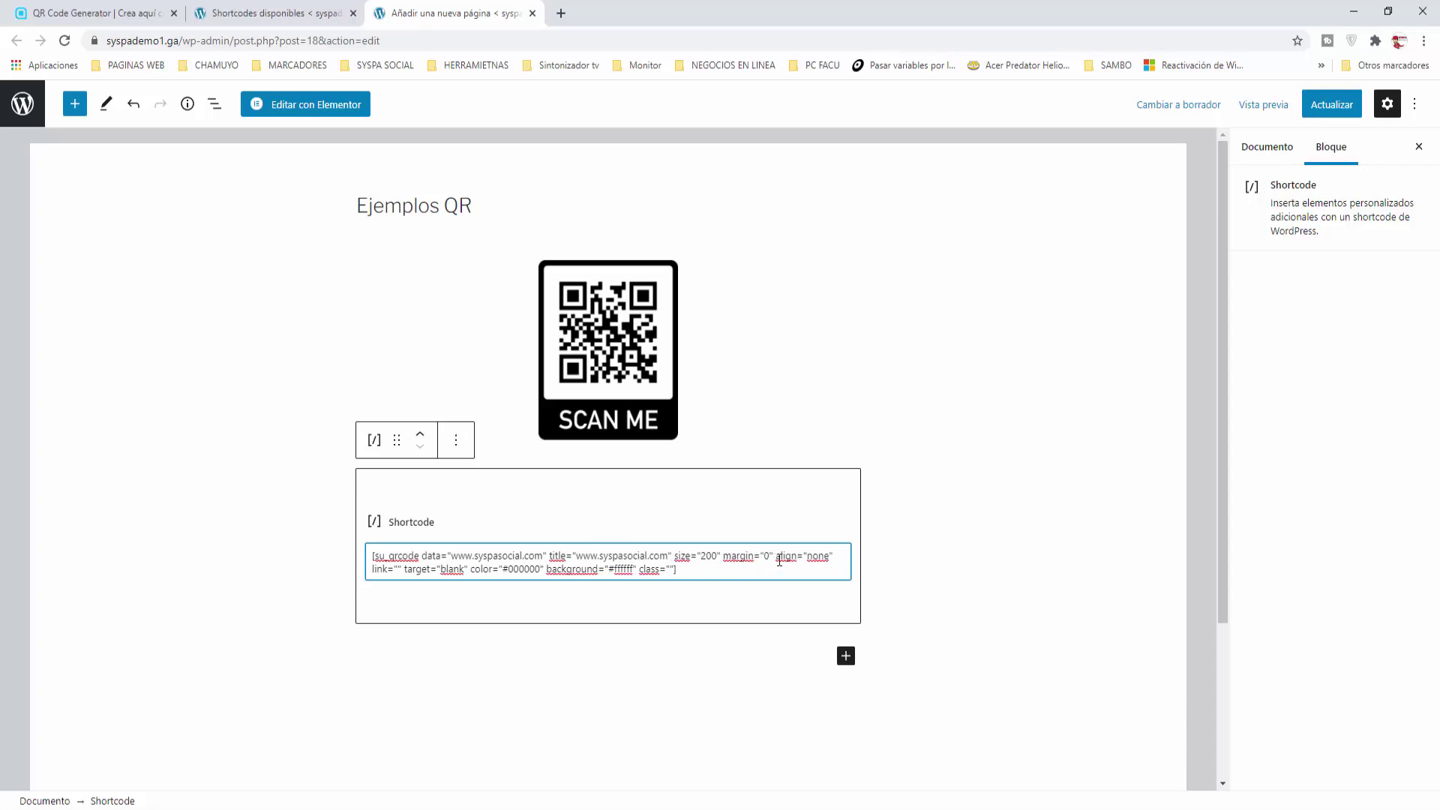
left_click(722, 560)
left_click(668, 557)
left_click(398, 570)
key("ctrl+v")
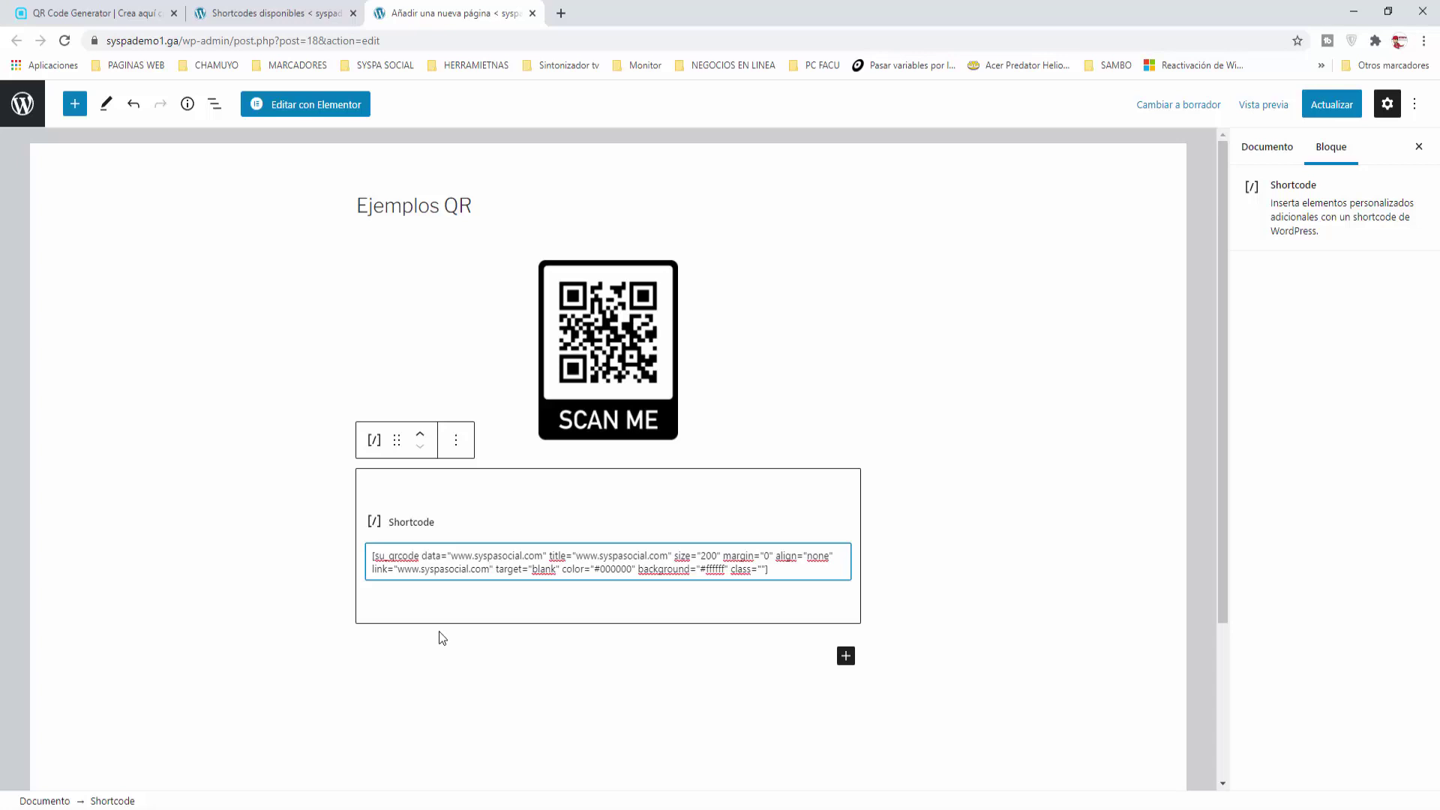
Step: Update the Ejemplos QR page and open the published page in a new browser tab
left_click(545, 569)
left_click(977, 558)
left_click(1322, 114)
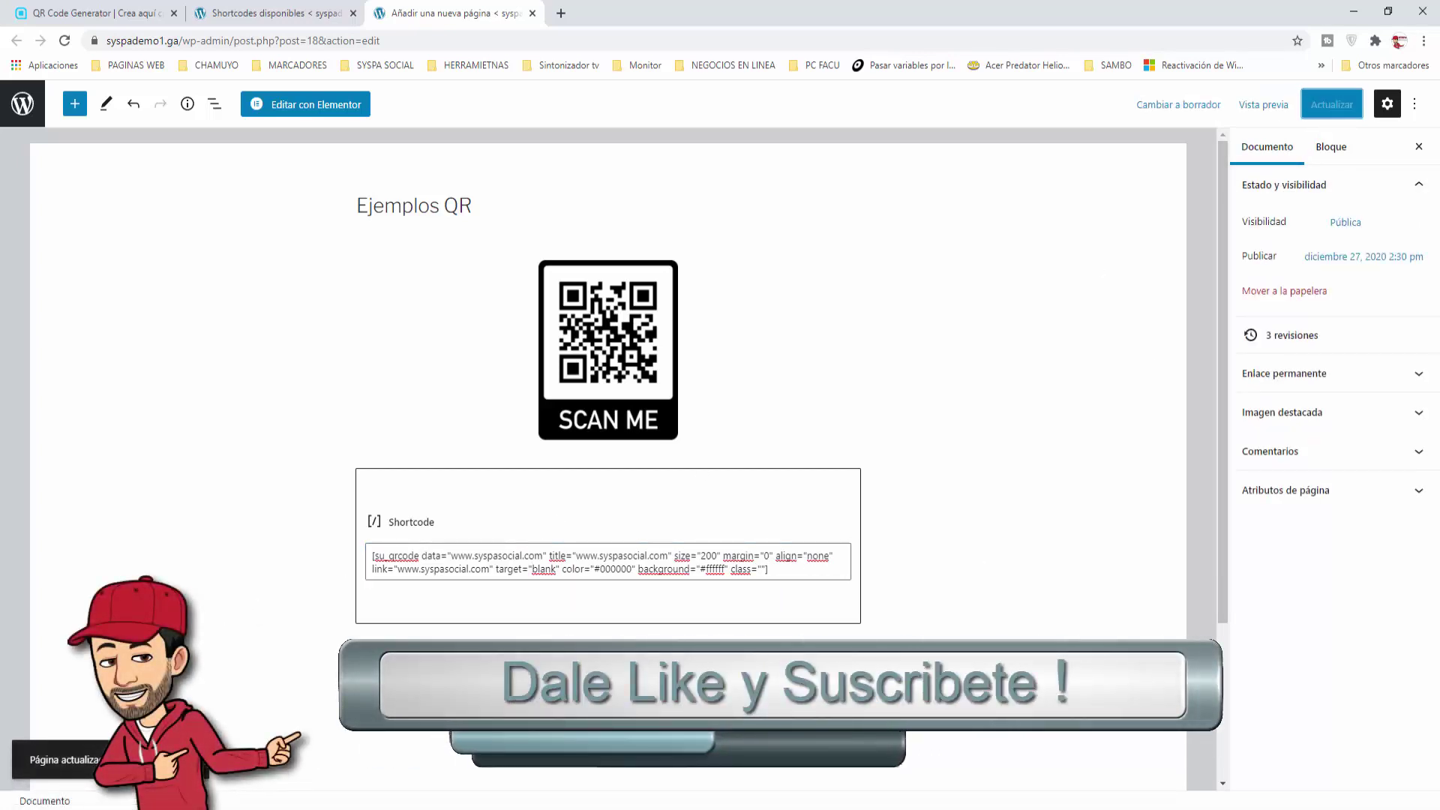
right_click(191, 759)
left_click(241, 642)
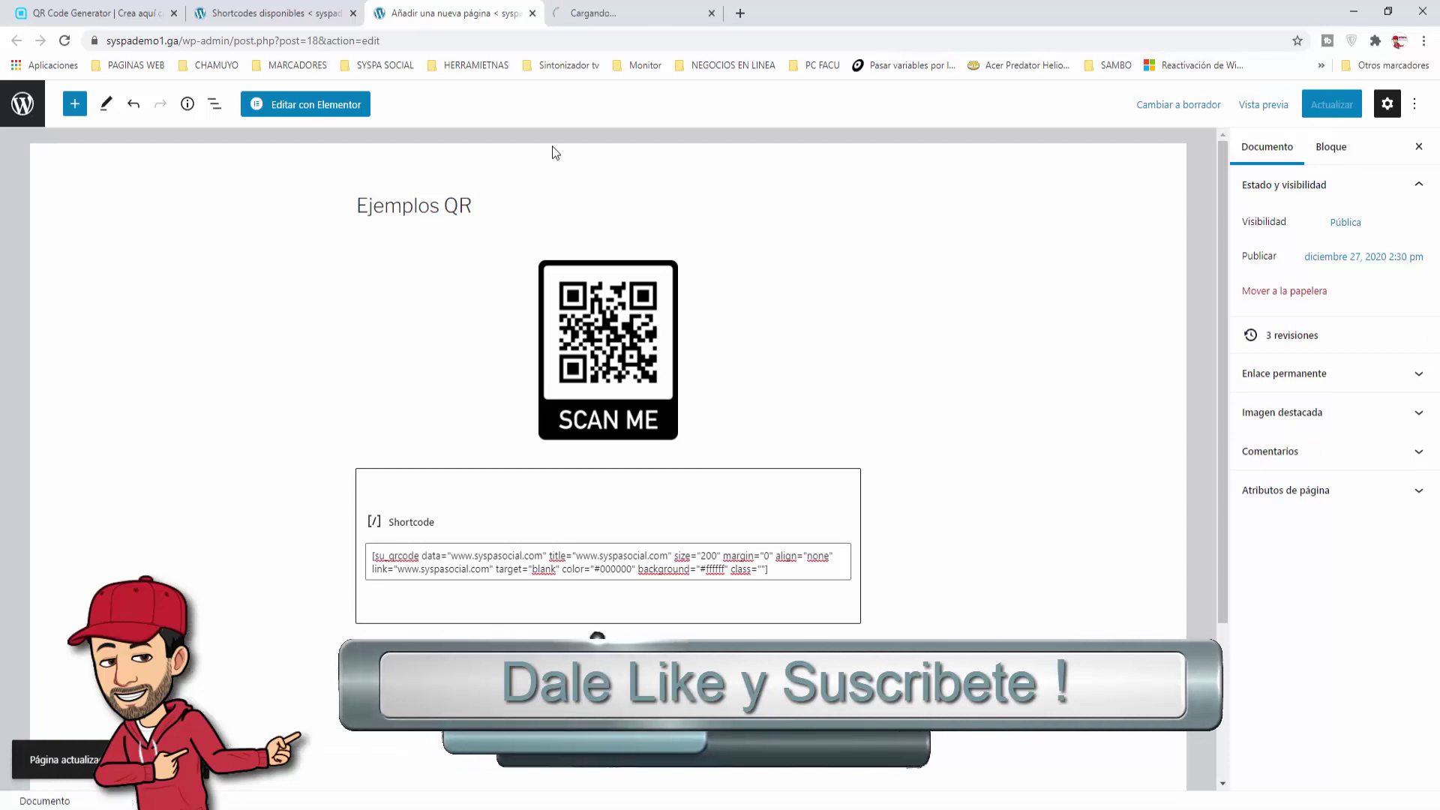
left_click(623, 16)
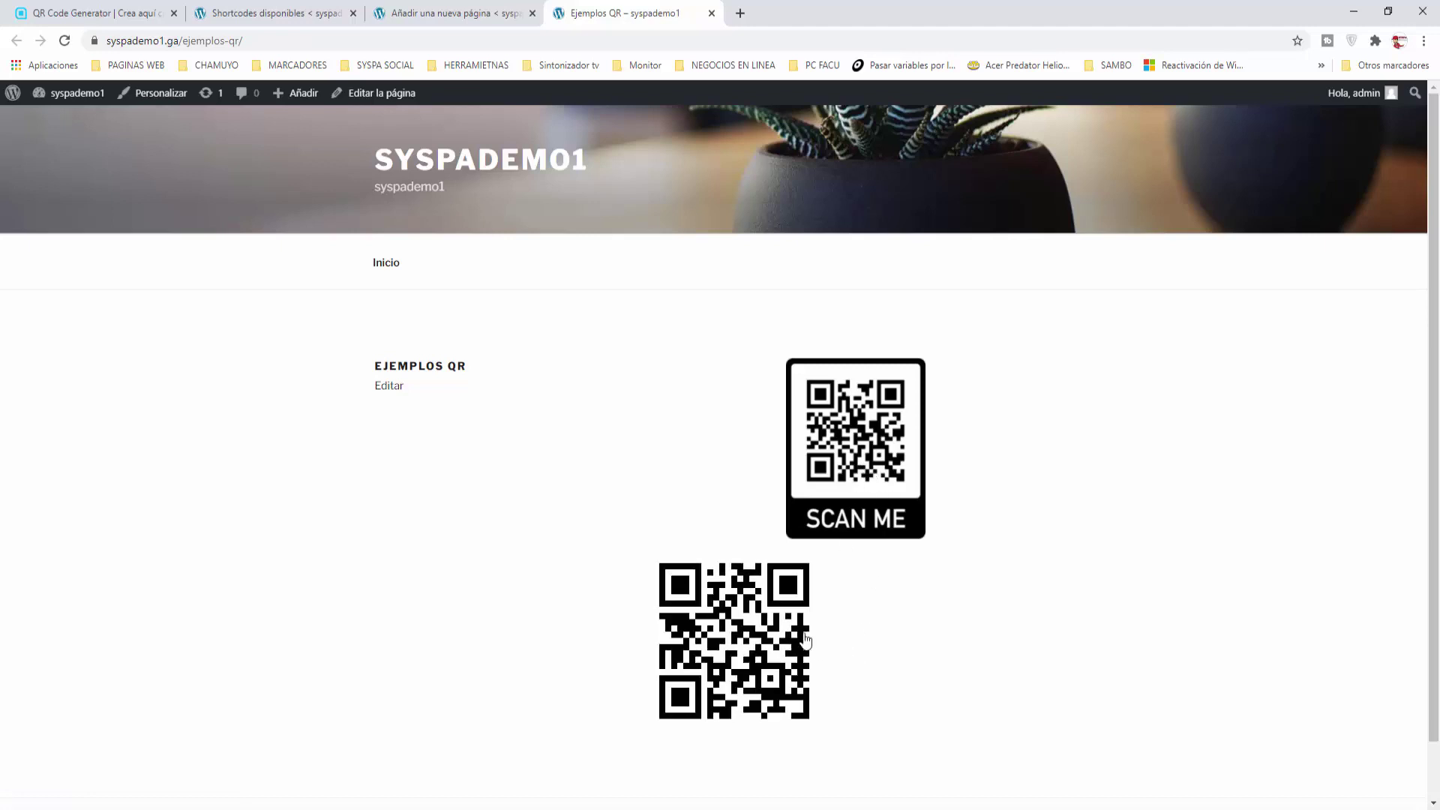
Step: Test the link of the shortcode's QR code on the published page, then close the opened tab and return to the page editor
left_click(728, 634)
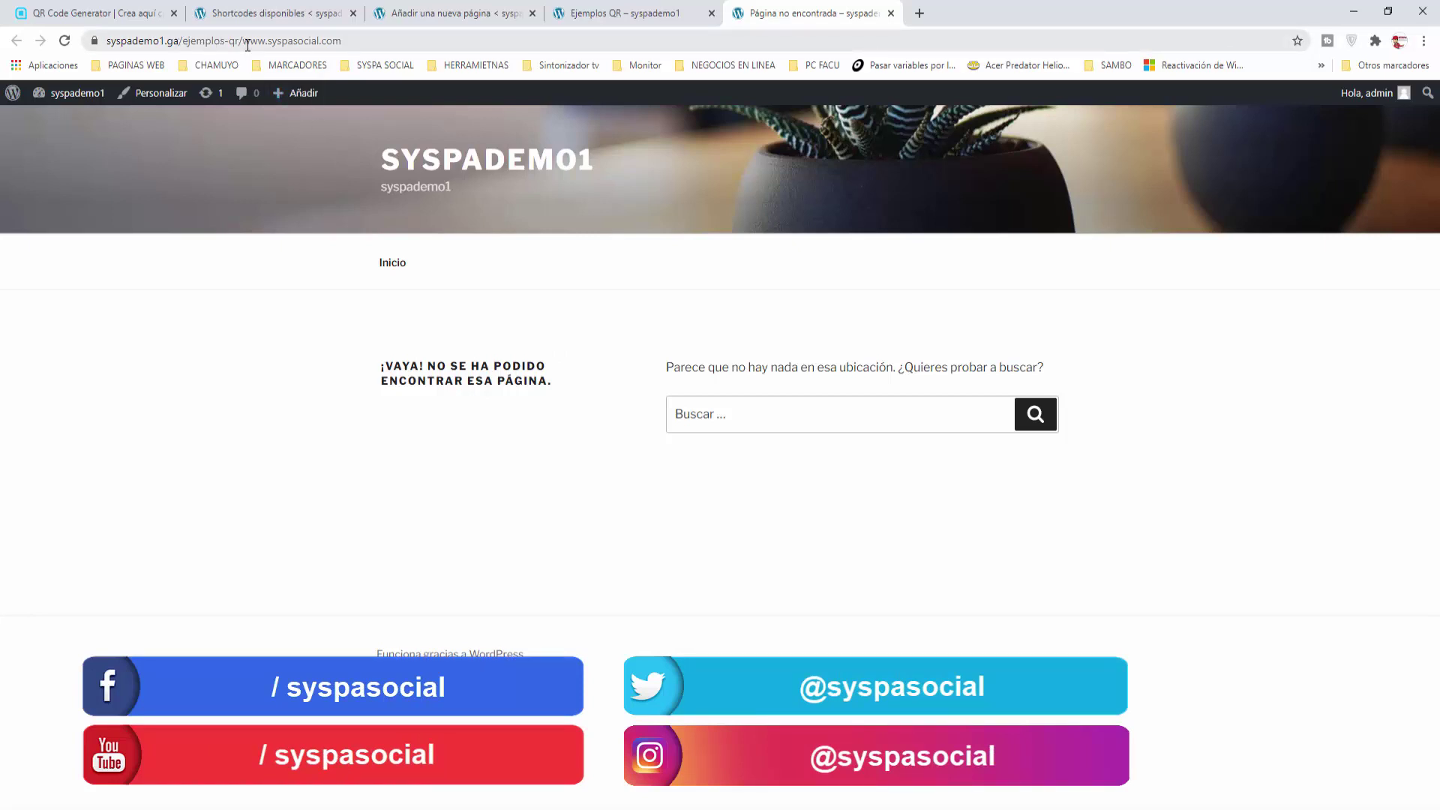
left_click(892, 14)
left_click(461, 13)
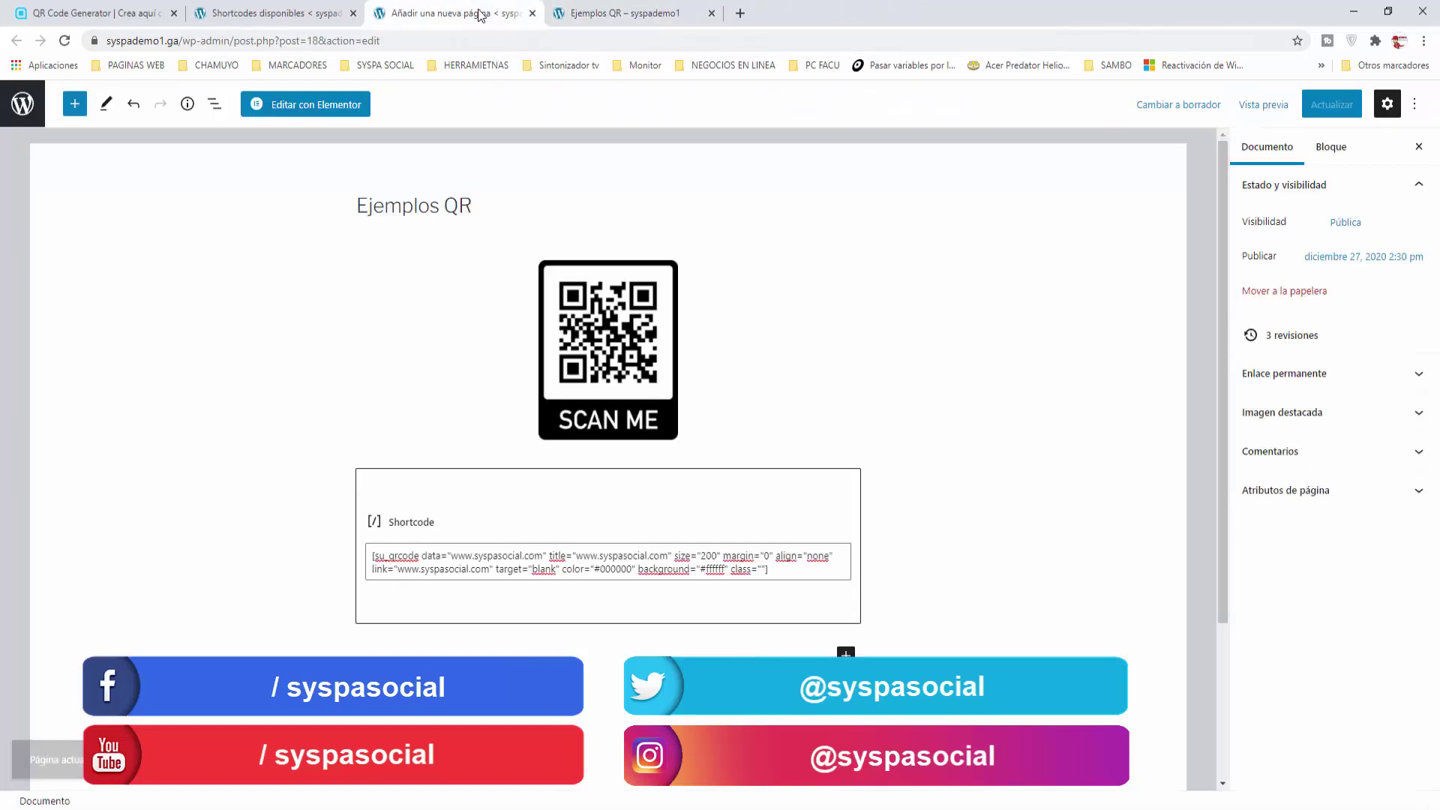
left_click(453, 556)
type("https")
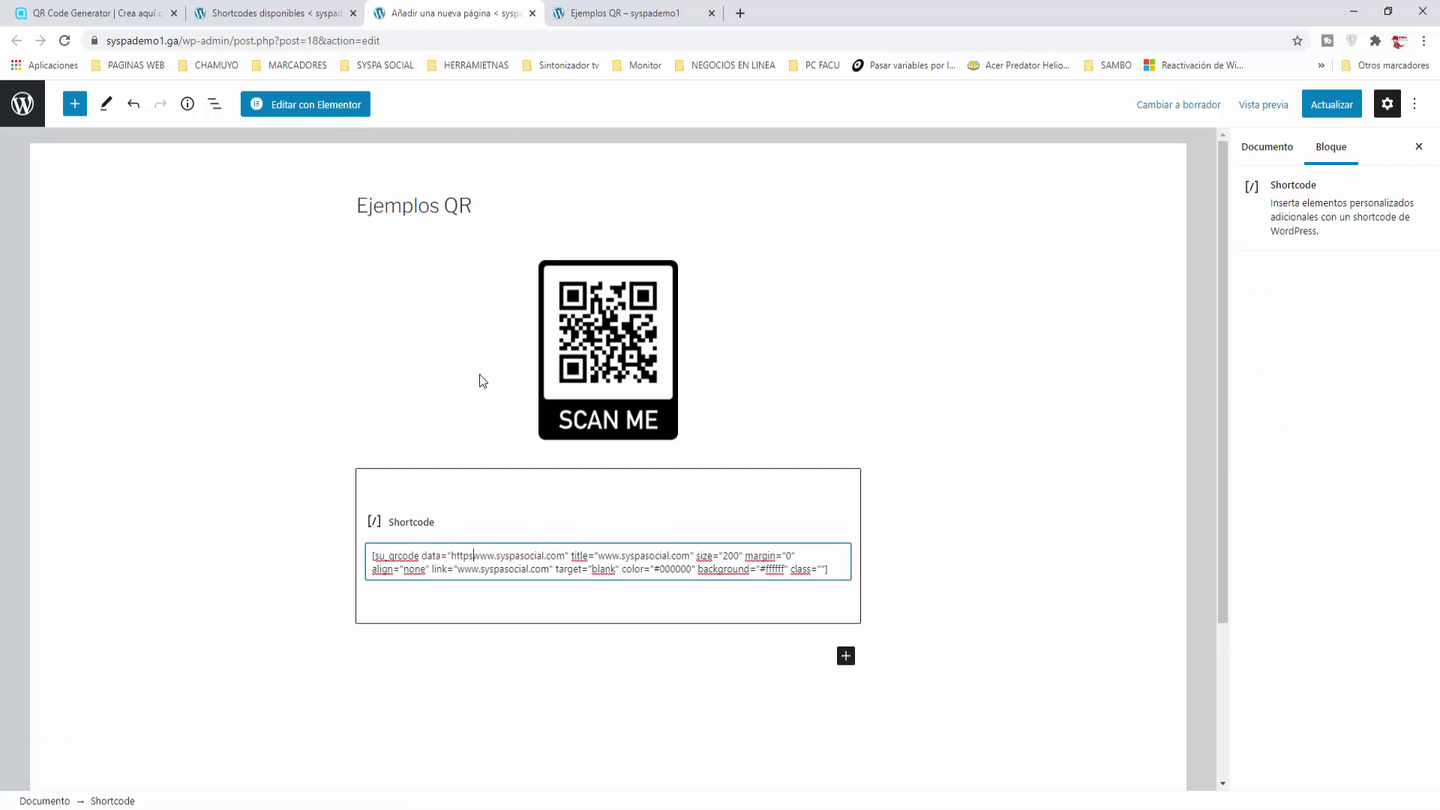
type("://")
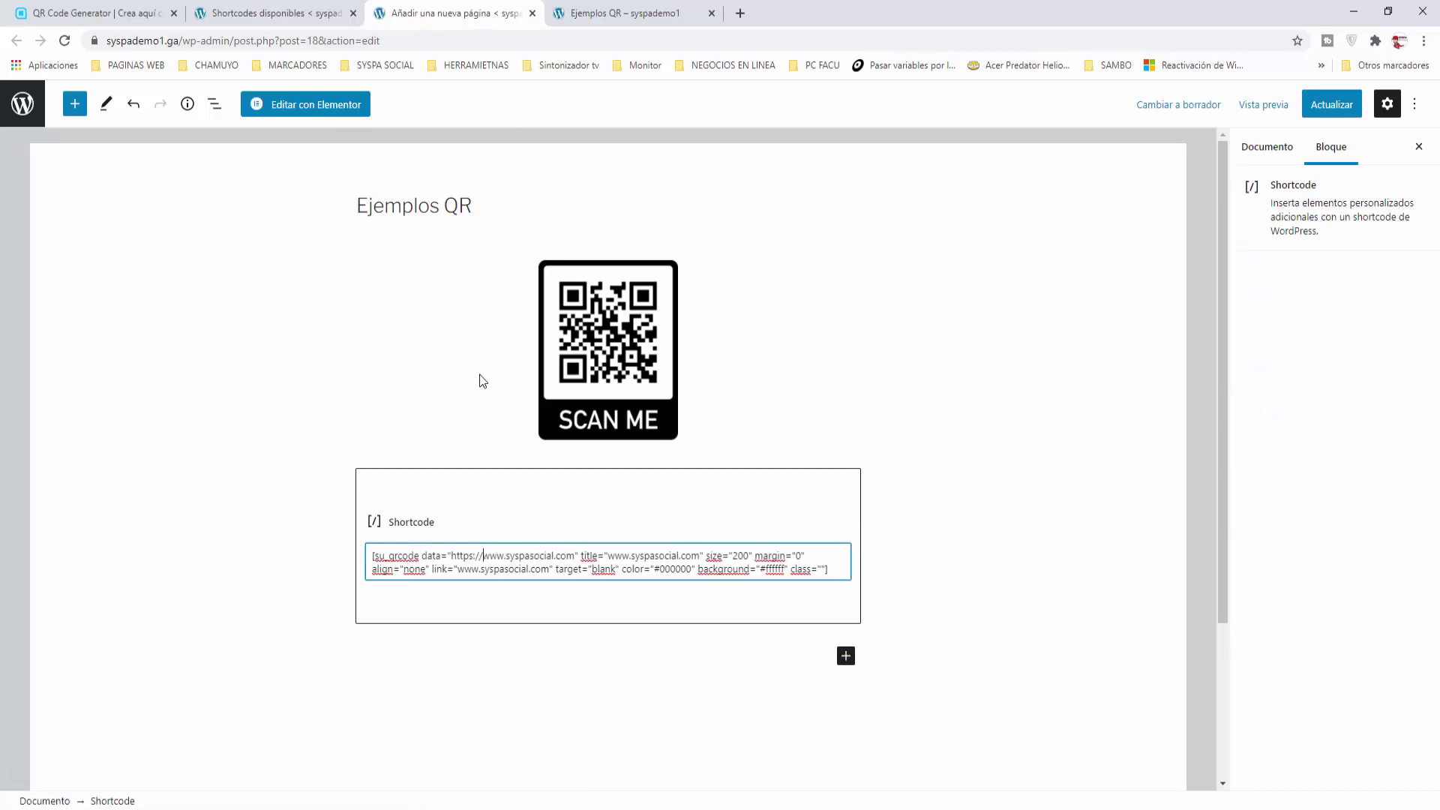
key("shift+Right")
key("shift+Right")
key("shift+Right")
key("shift+Right")
key("shift+Right")
key("shift+Right")
key("shift+Right")
key("shift+Right")
key("shift+Right")
key("shift+Right")
key("shift+Right")
key("shift+Right")
key("shift+Right")
key("shift+Right")
key("shift+Right")
key("shift+Right")
key("shift+Right")
key("shift+Right")
key("shift+Right")
key("shift+Right")
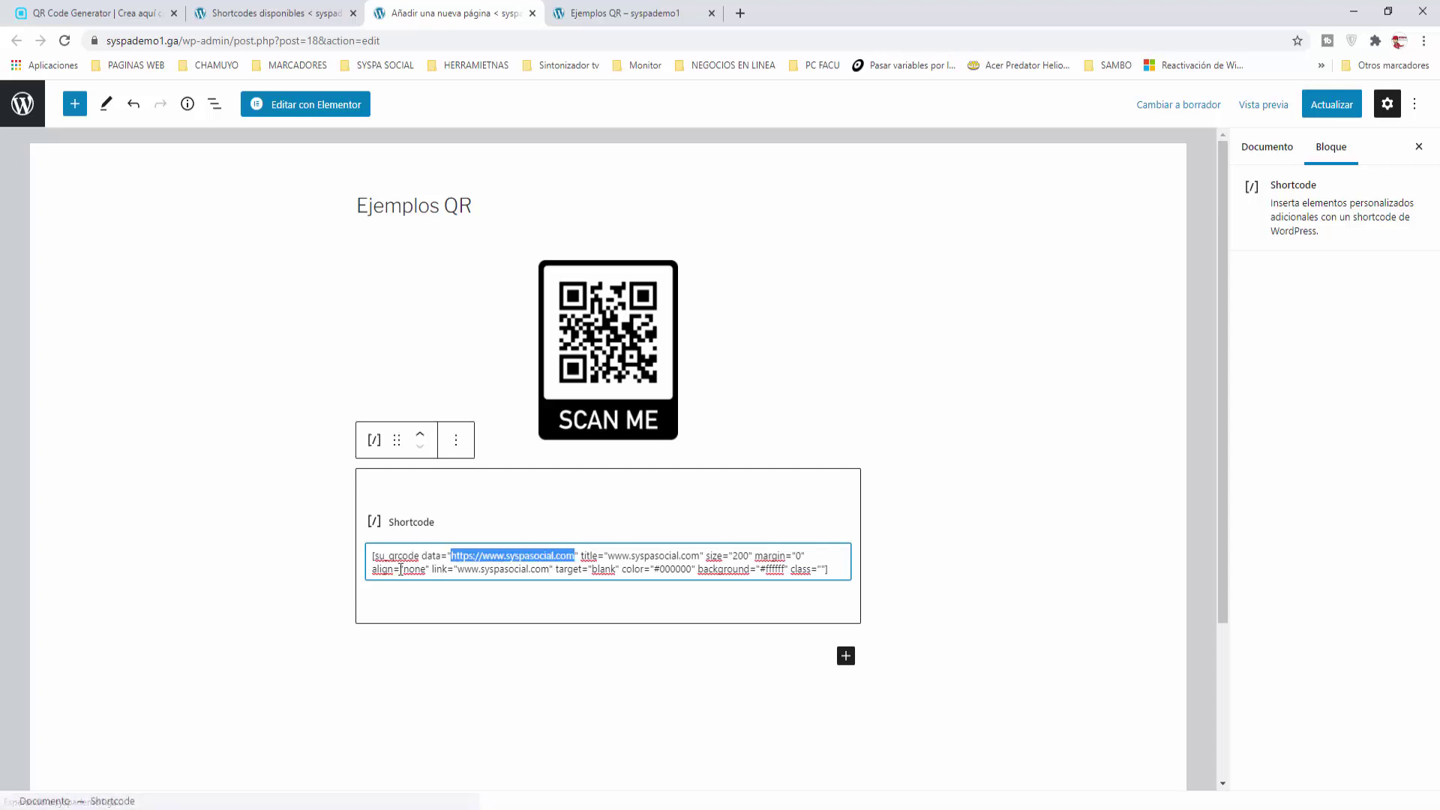
left_click(458, 568)
key("Delete")
key("Delete")
key("Delete")
key("Delete")
key("Delete")
key("Delete")
key("Delete")
key("Delete")
key("Delete")
key("Delete")
key("Delete")
key("Delete")
key("Delete")
key("Delete")
key("Delete")
key("Delete")
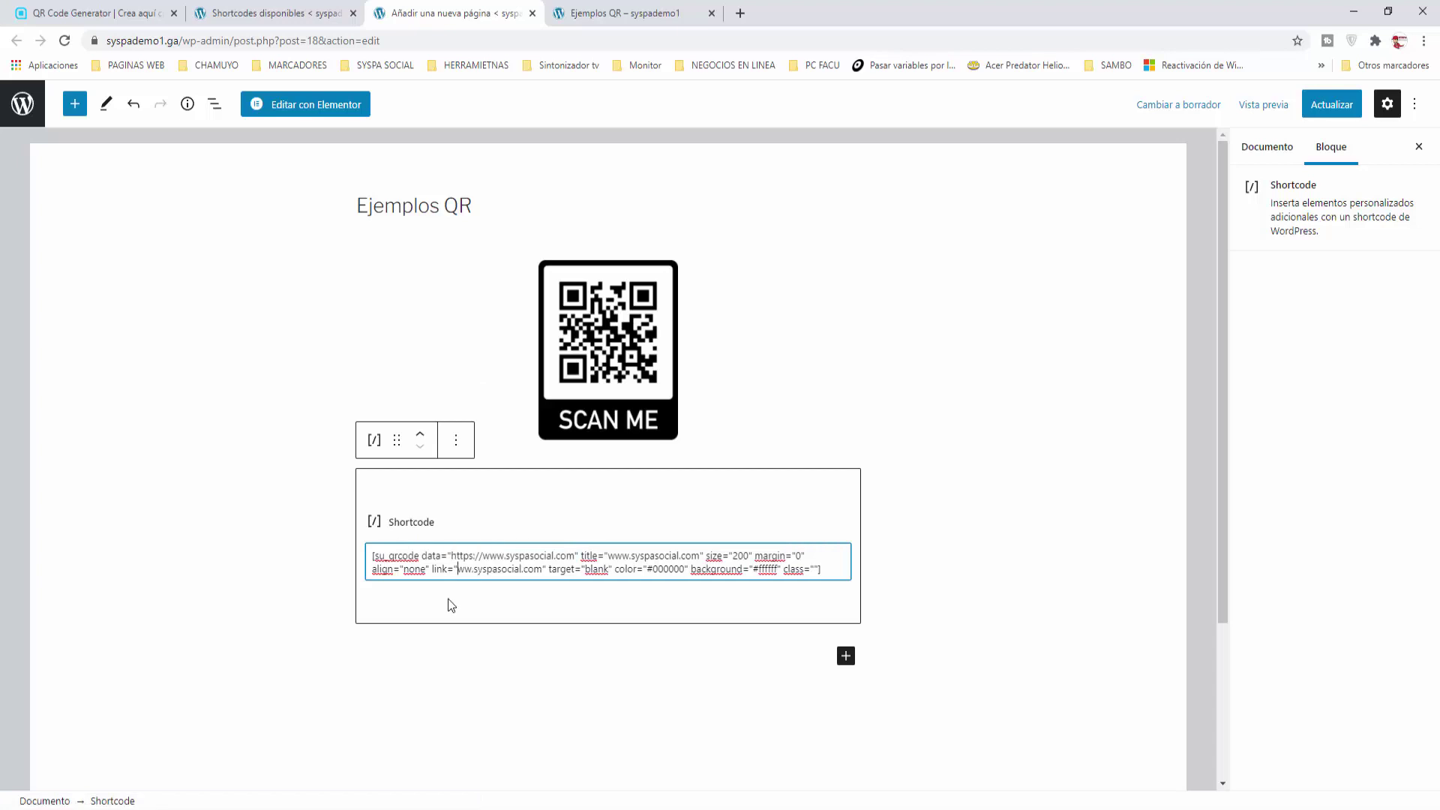
key("Delete")
key("Delete")
key("Delete")
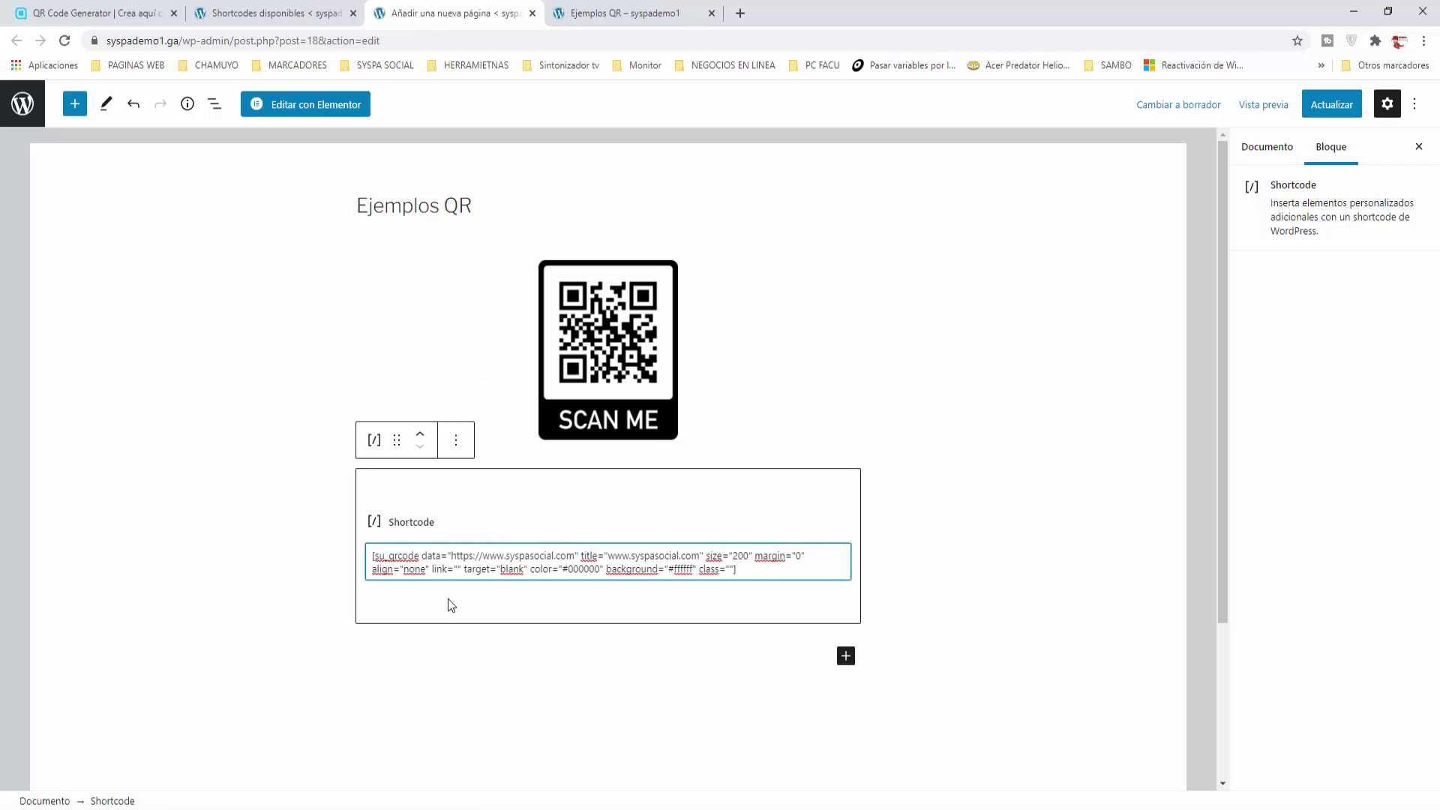
key("ctrl+v")
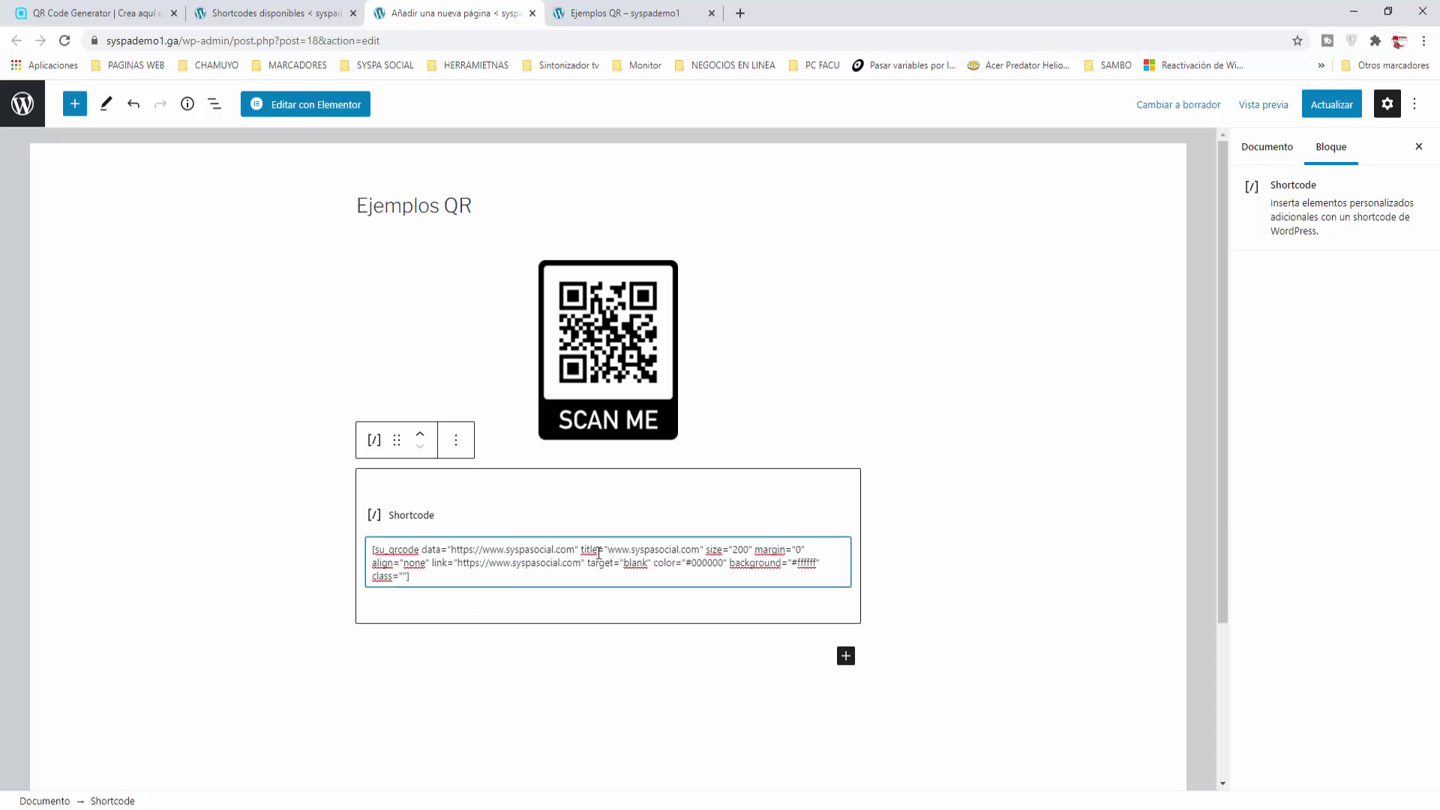
Step: Update the page with the edited shortcode and reload the published Ejemplos QR page
left_click(1022, 486)
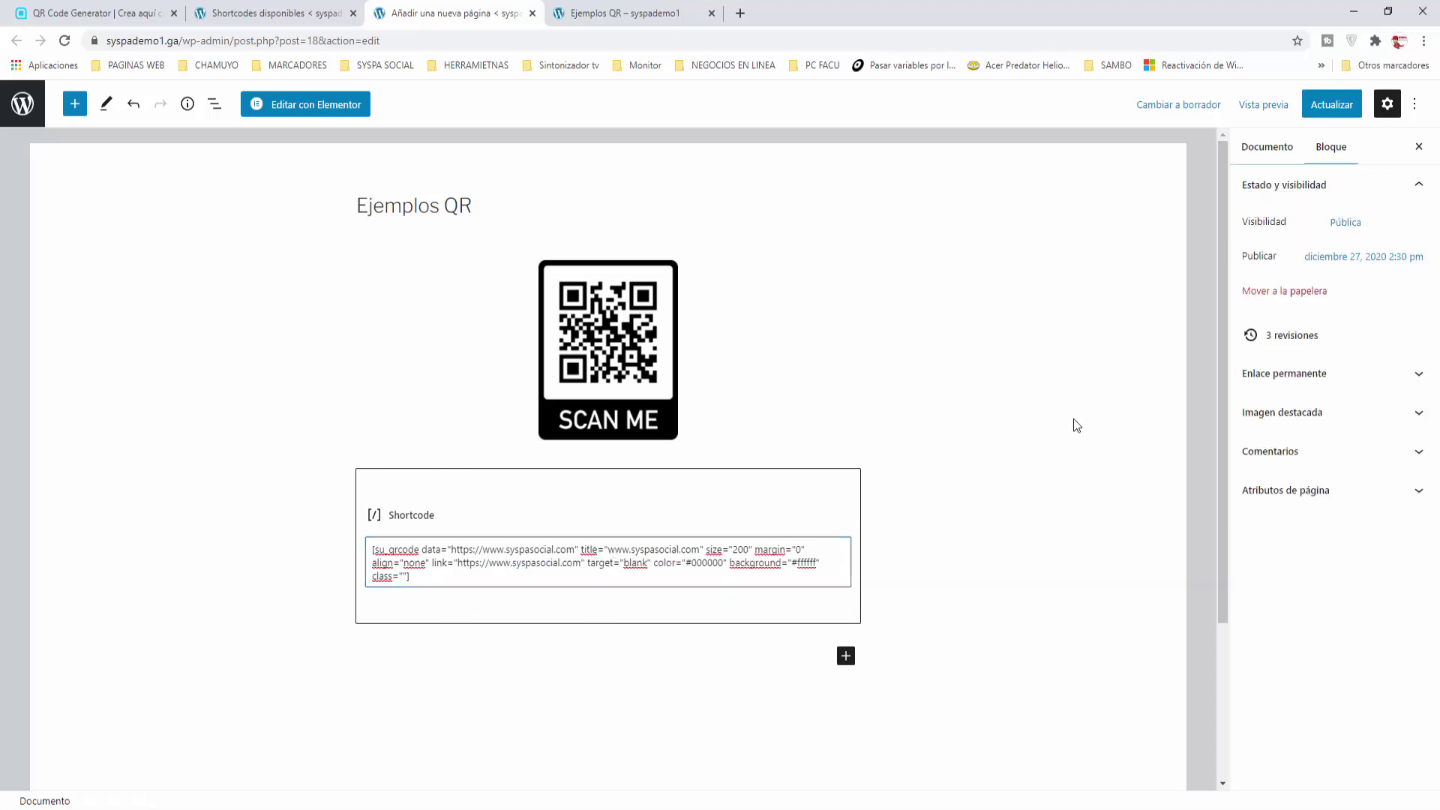
left_click(1334, 108)
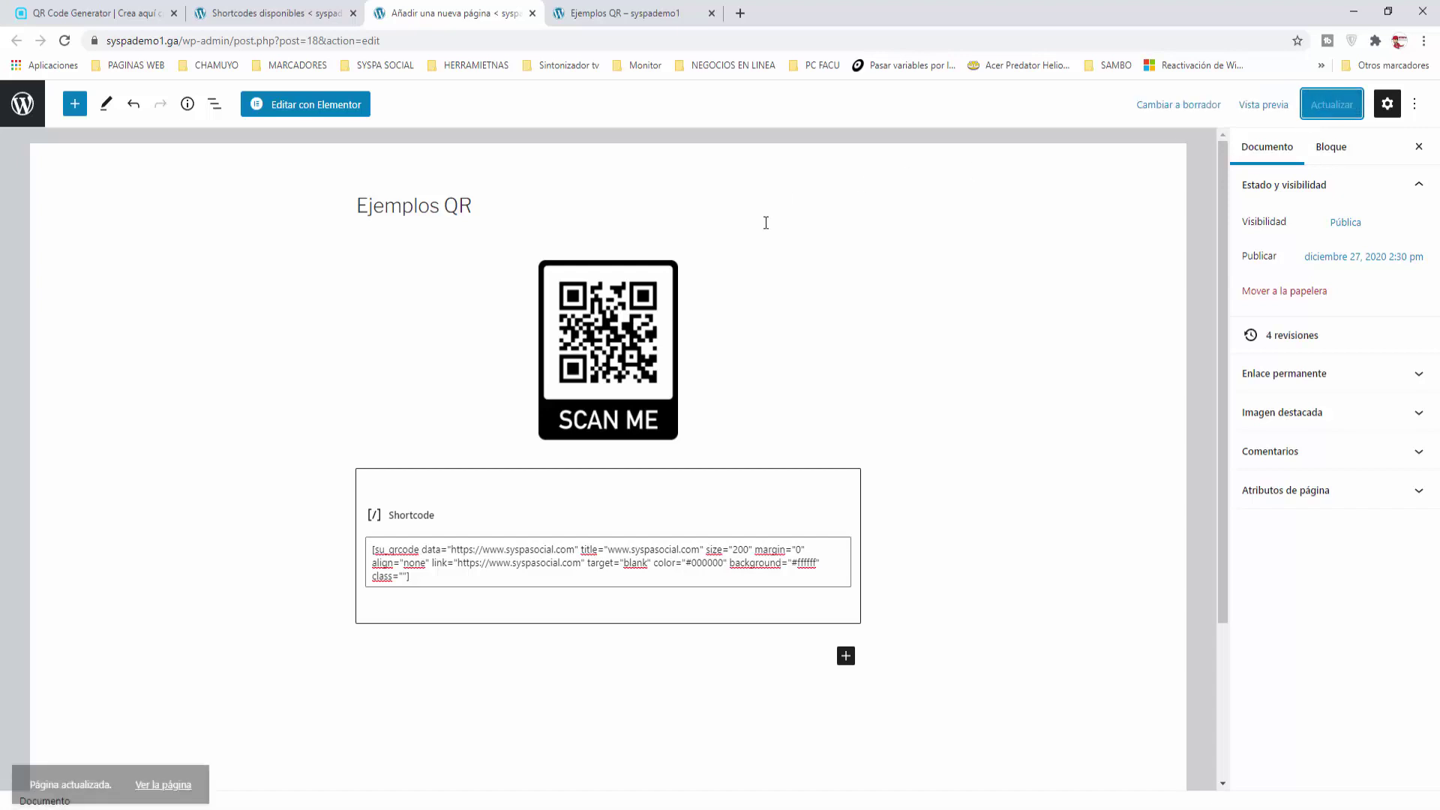
left_click(628, 15)
left_click(65, 40)
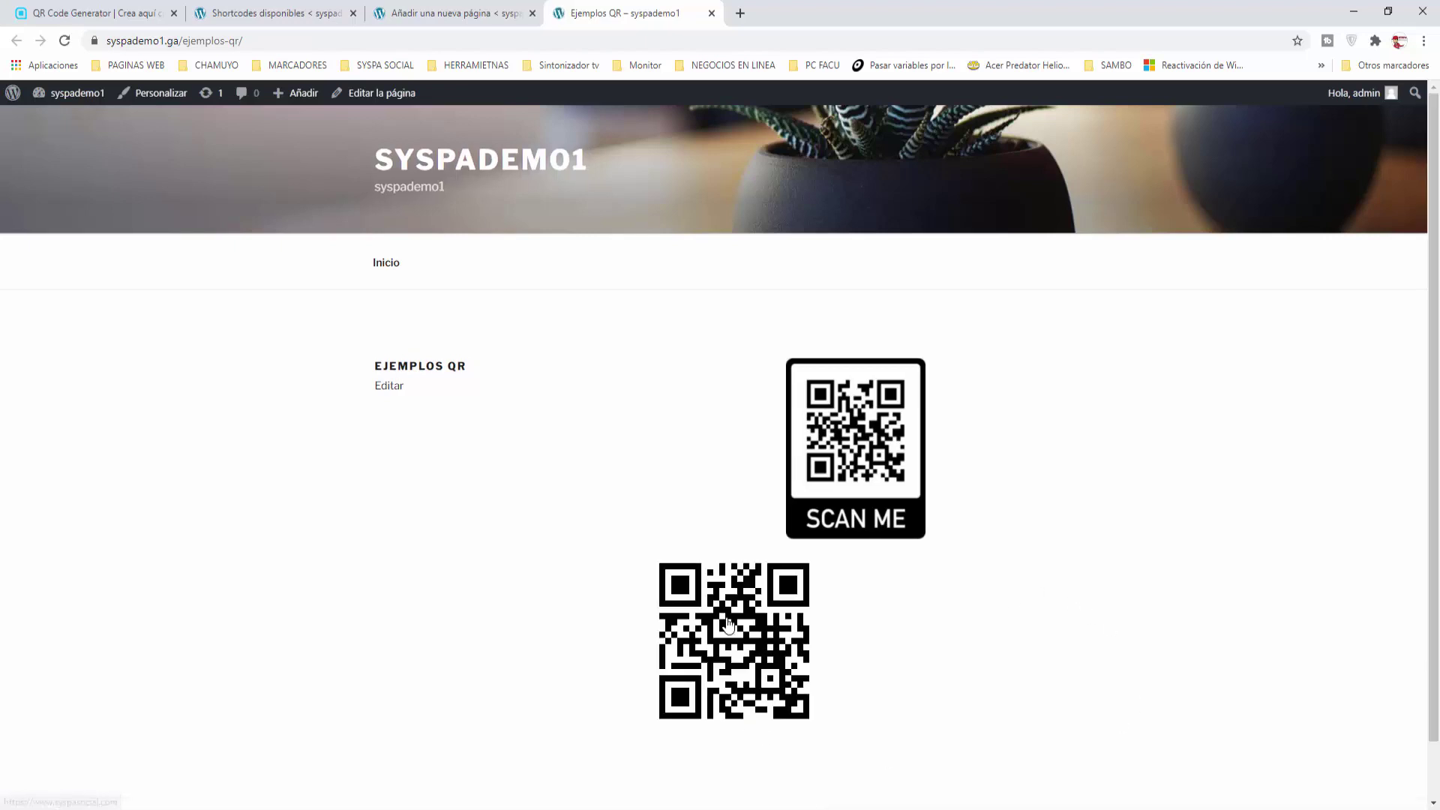
Step: Follow the link of the shortcode's QR code, look through the SYSPA SOCIAL home page it opens, and close that tab
left_click(773, 638)
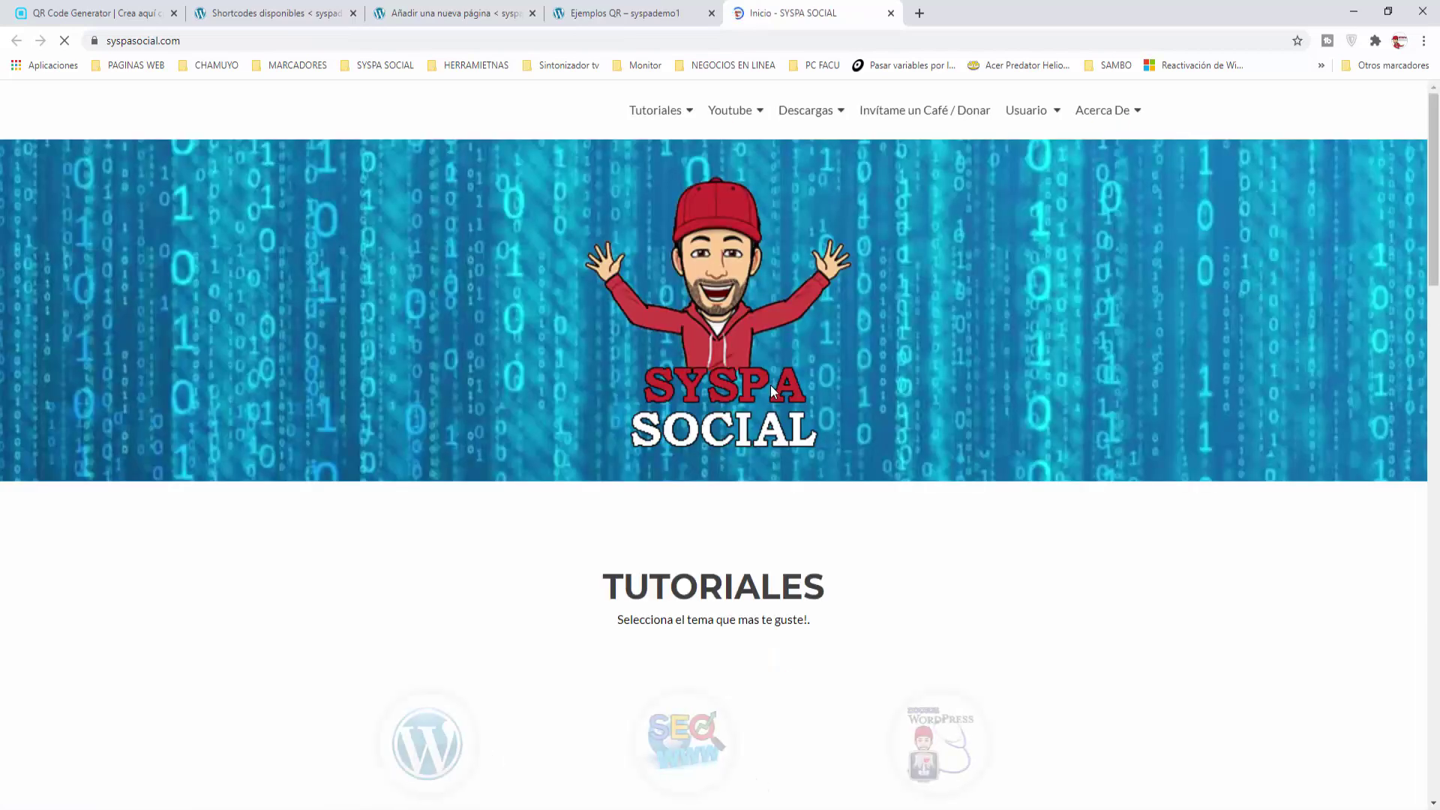
scroll(771, 385, "down", 2)
scroll(771, 385, "down", 9)
scroll(771, 385, "up", 11)
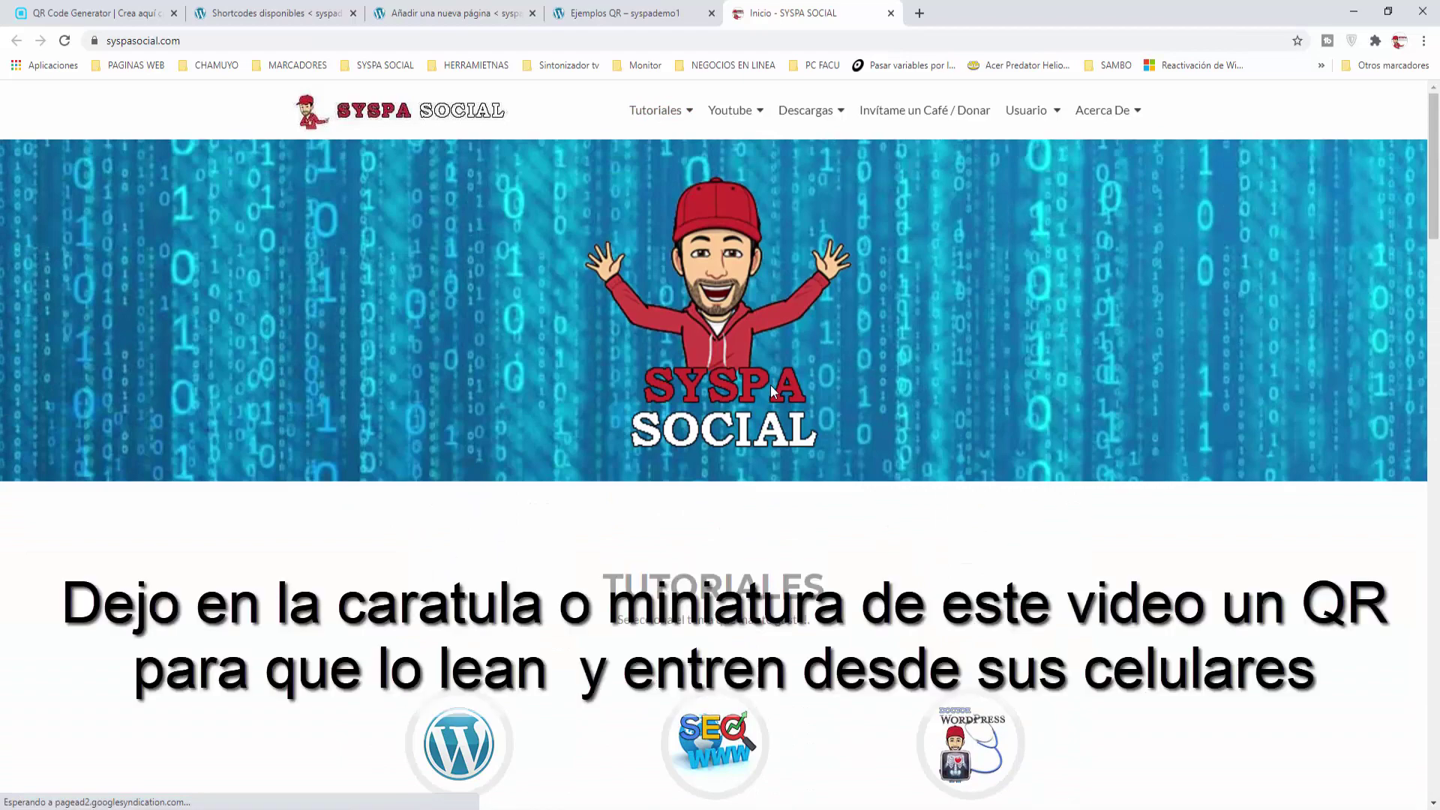
scroll(591, 522, "down", 5)
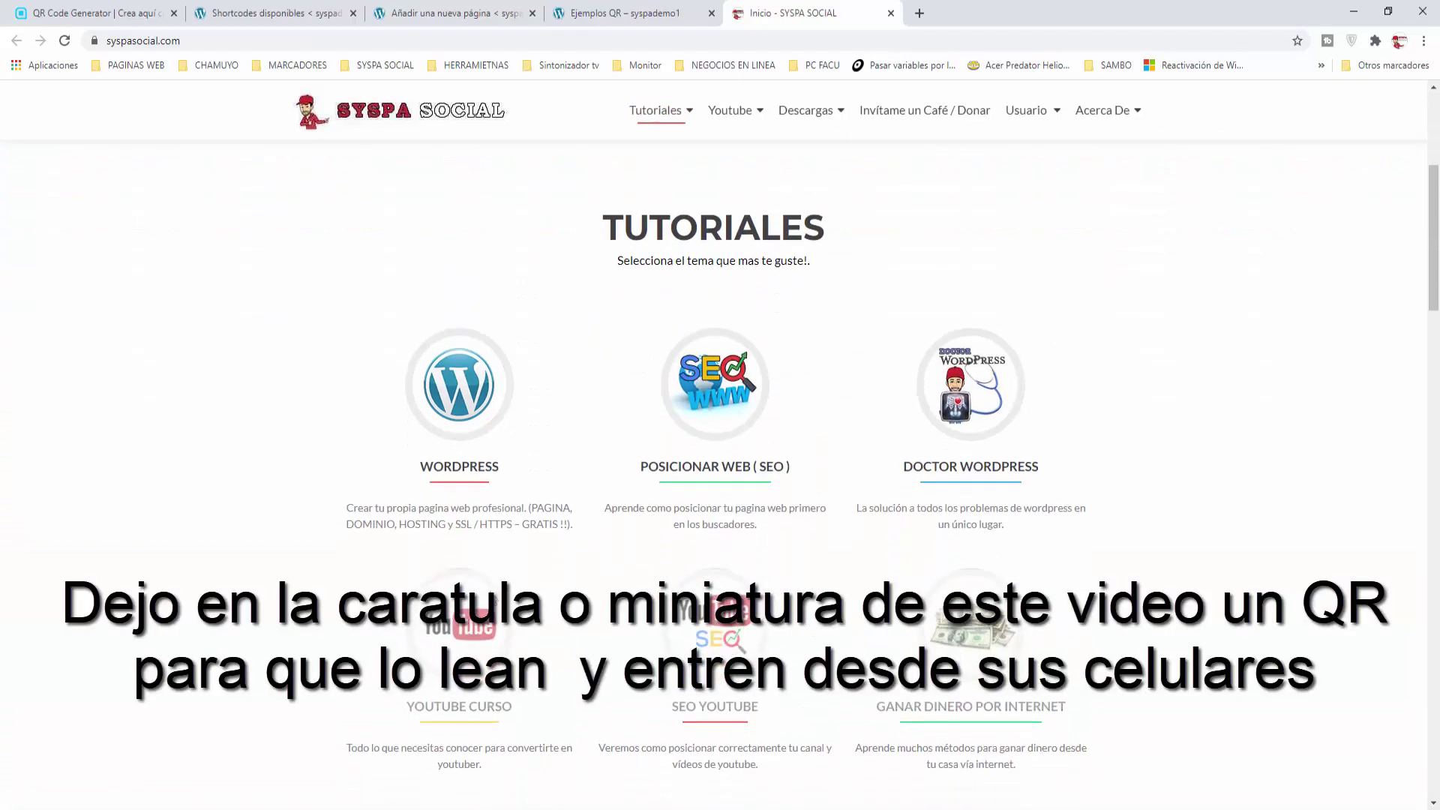
scroll(791, 609, "down", 14)
scroll(804, 591, "up", 7)
scroll(805, 590, "up", 10)
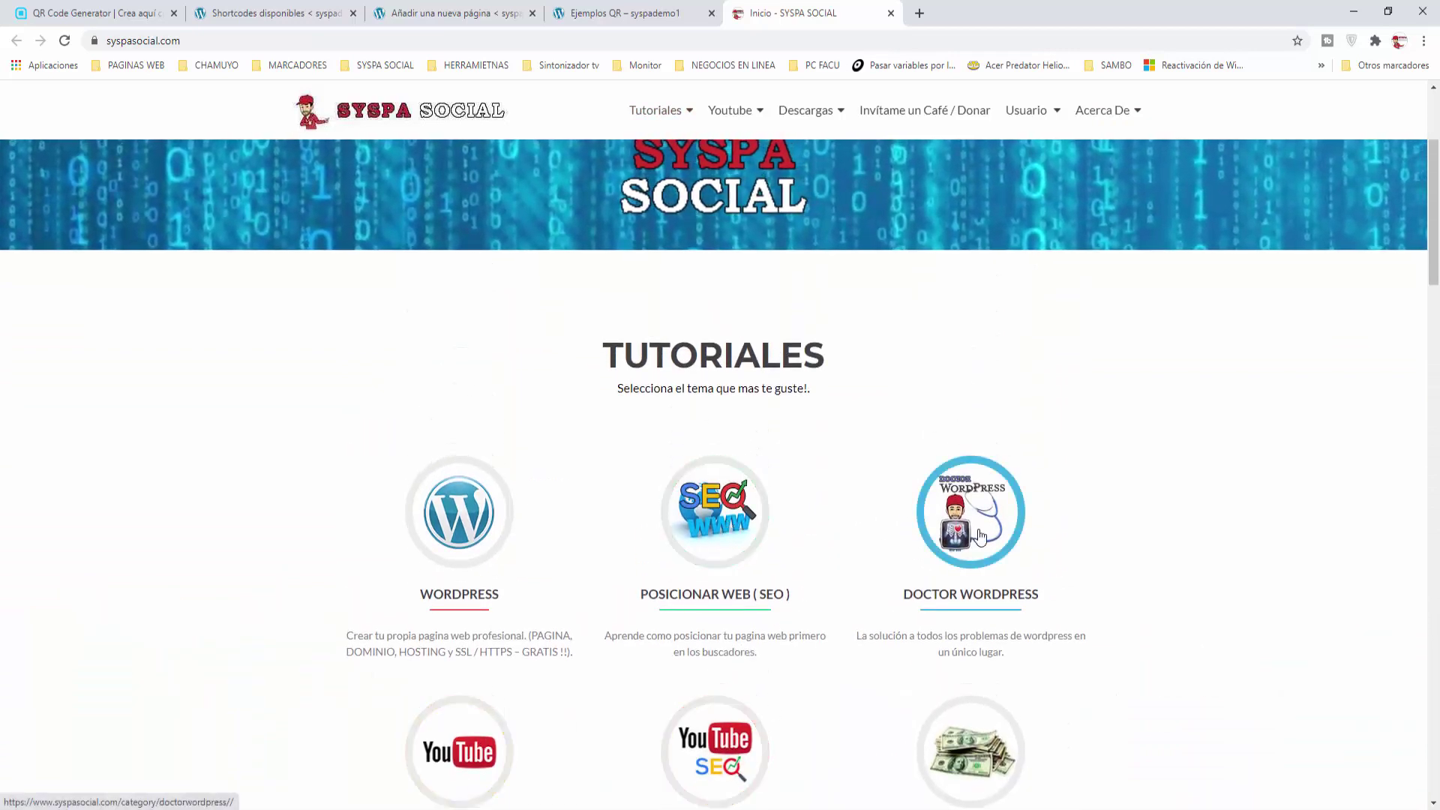
scroll(832, 574, "down", 3)
scroll(788, 567, "up", 6)
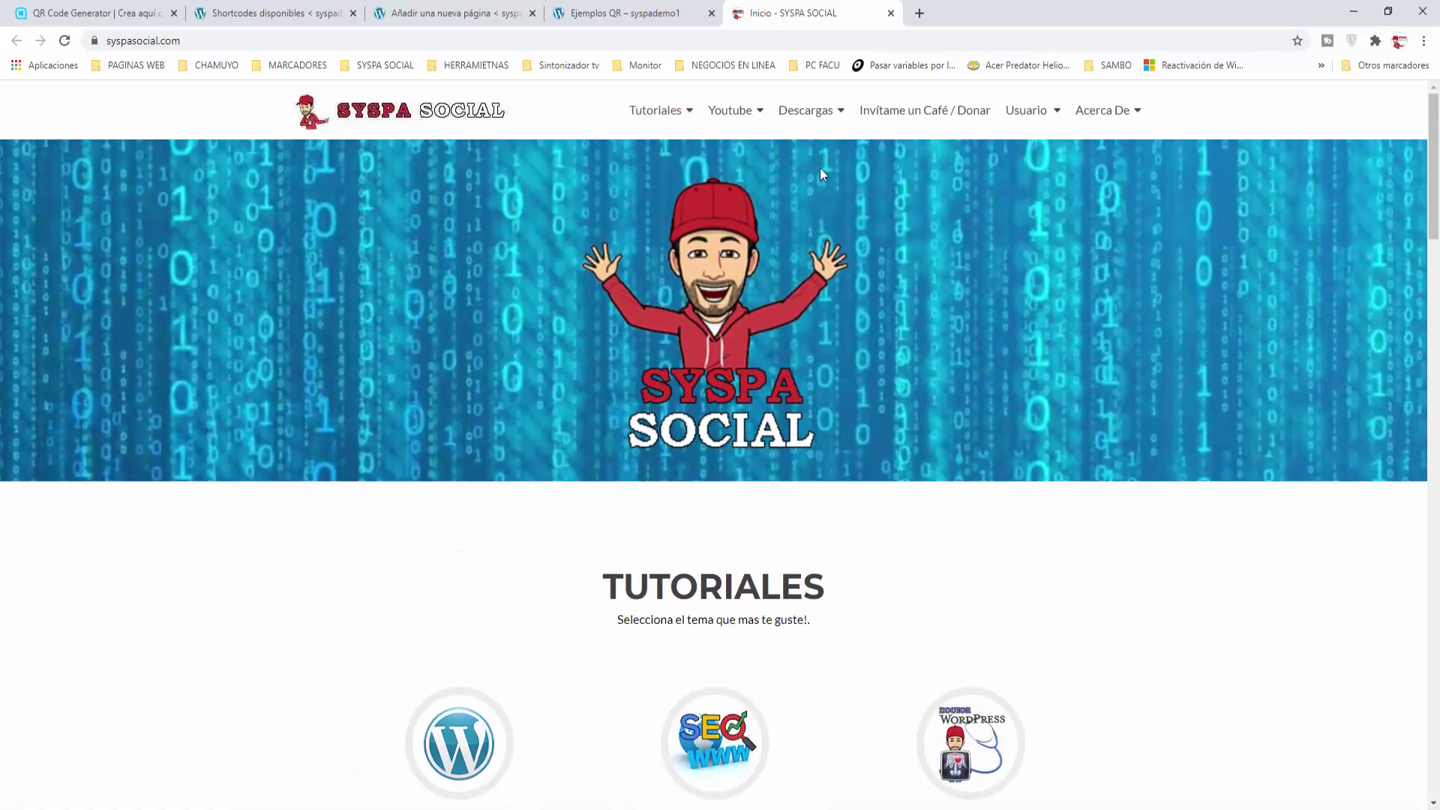
left_click(891, 14)
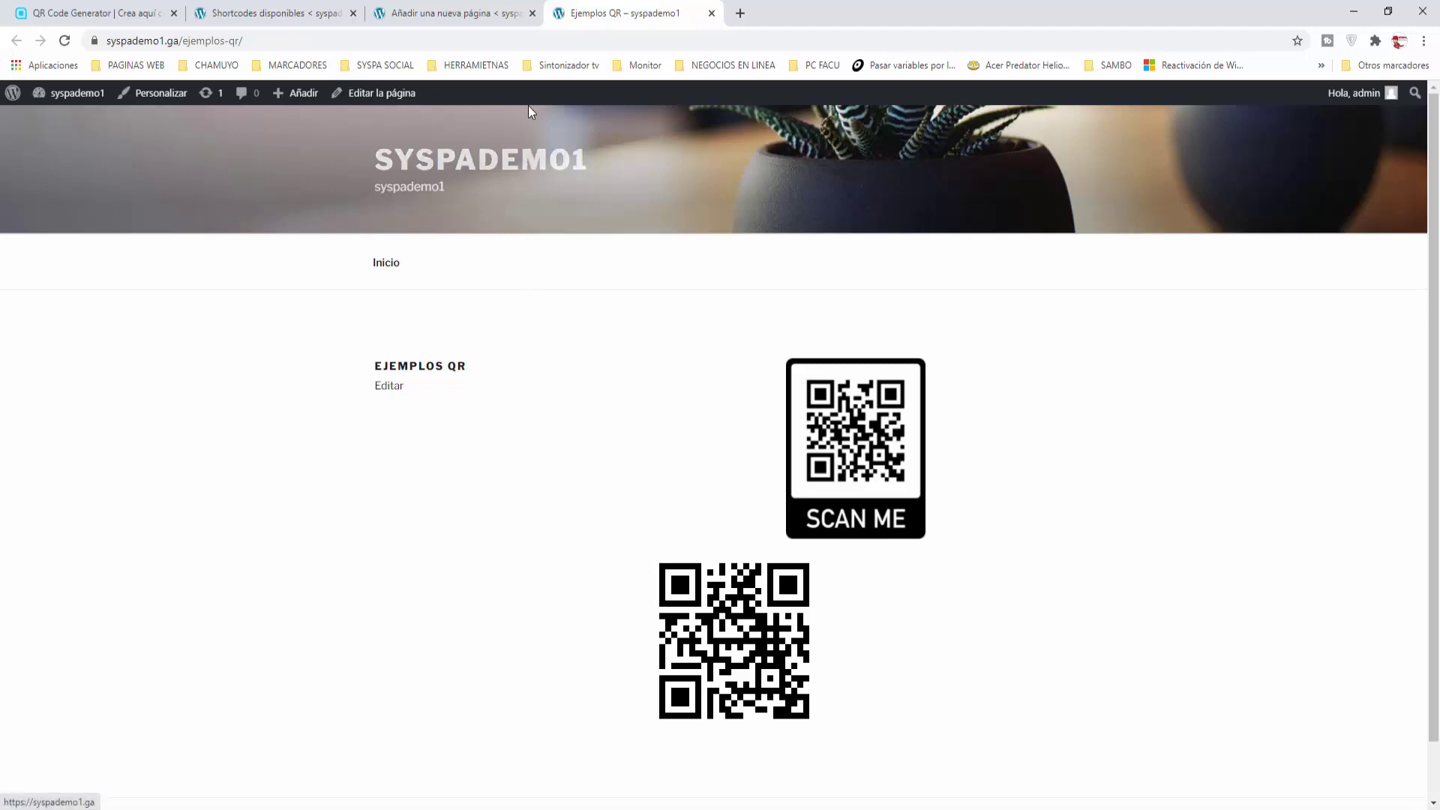
Step: Close the page editor tab and return to the Código QR shortcode details in Shortcodes Ultimate
left_click(531, 14)
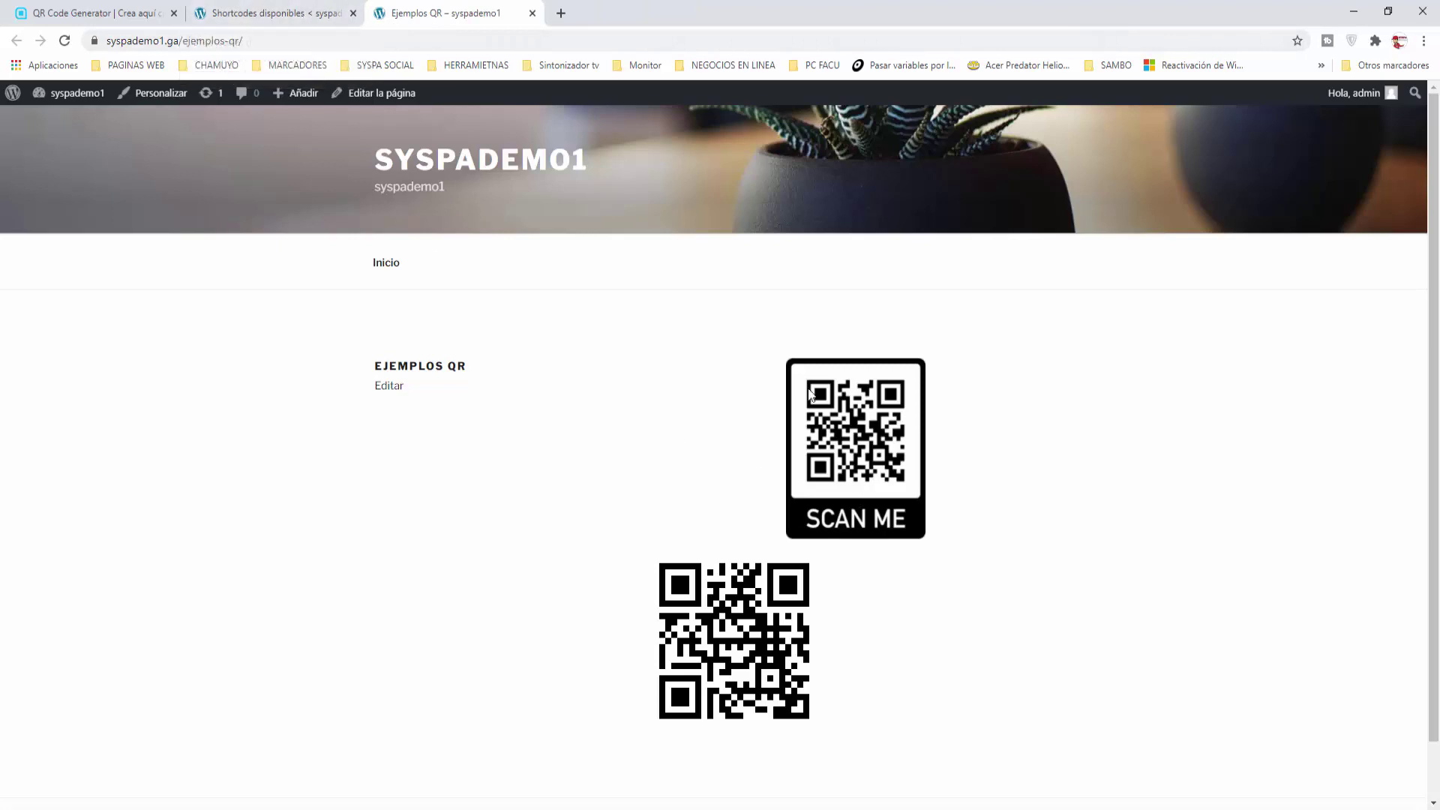
left_click(325, 21)
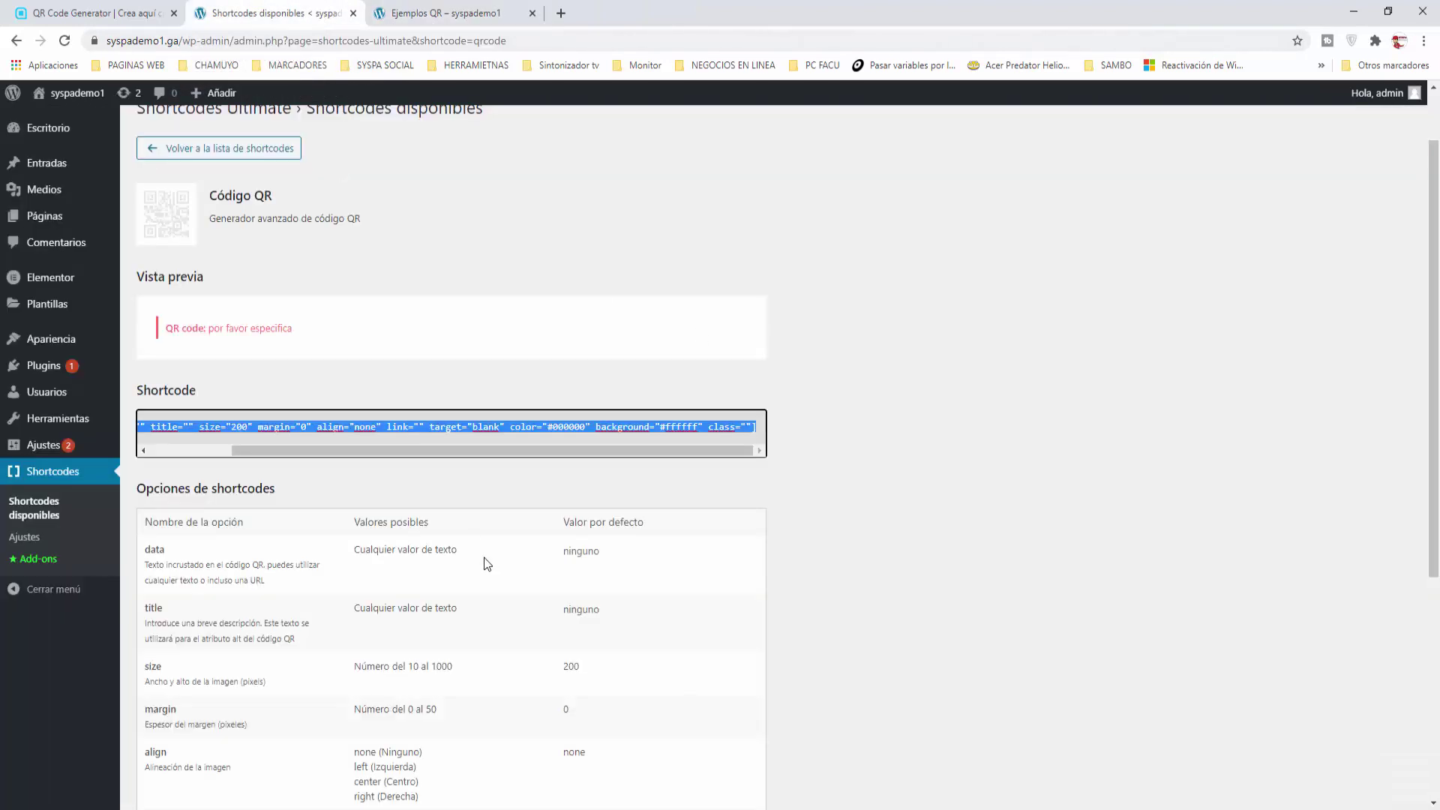
left_click(858, 481)
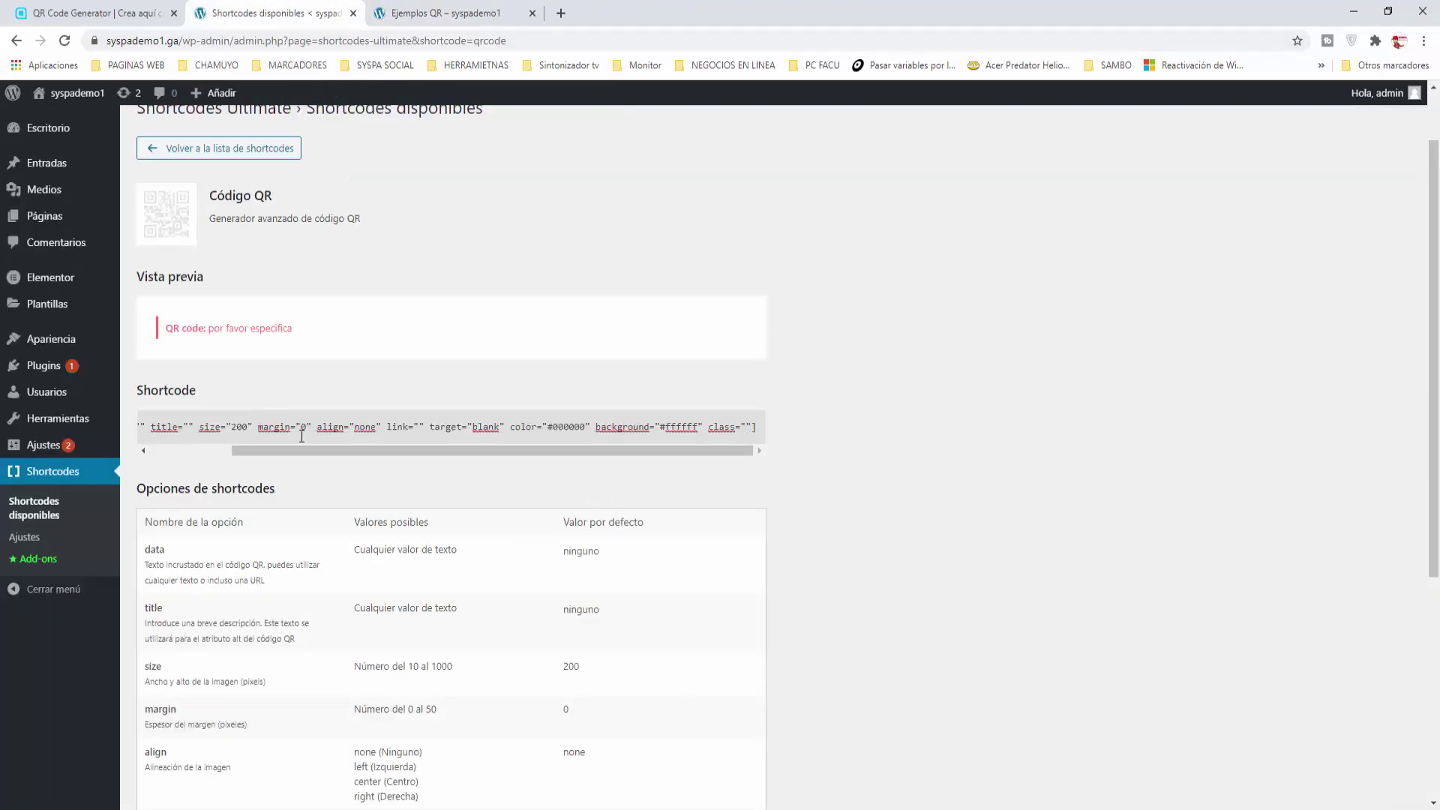